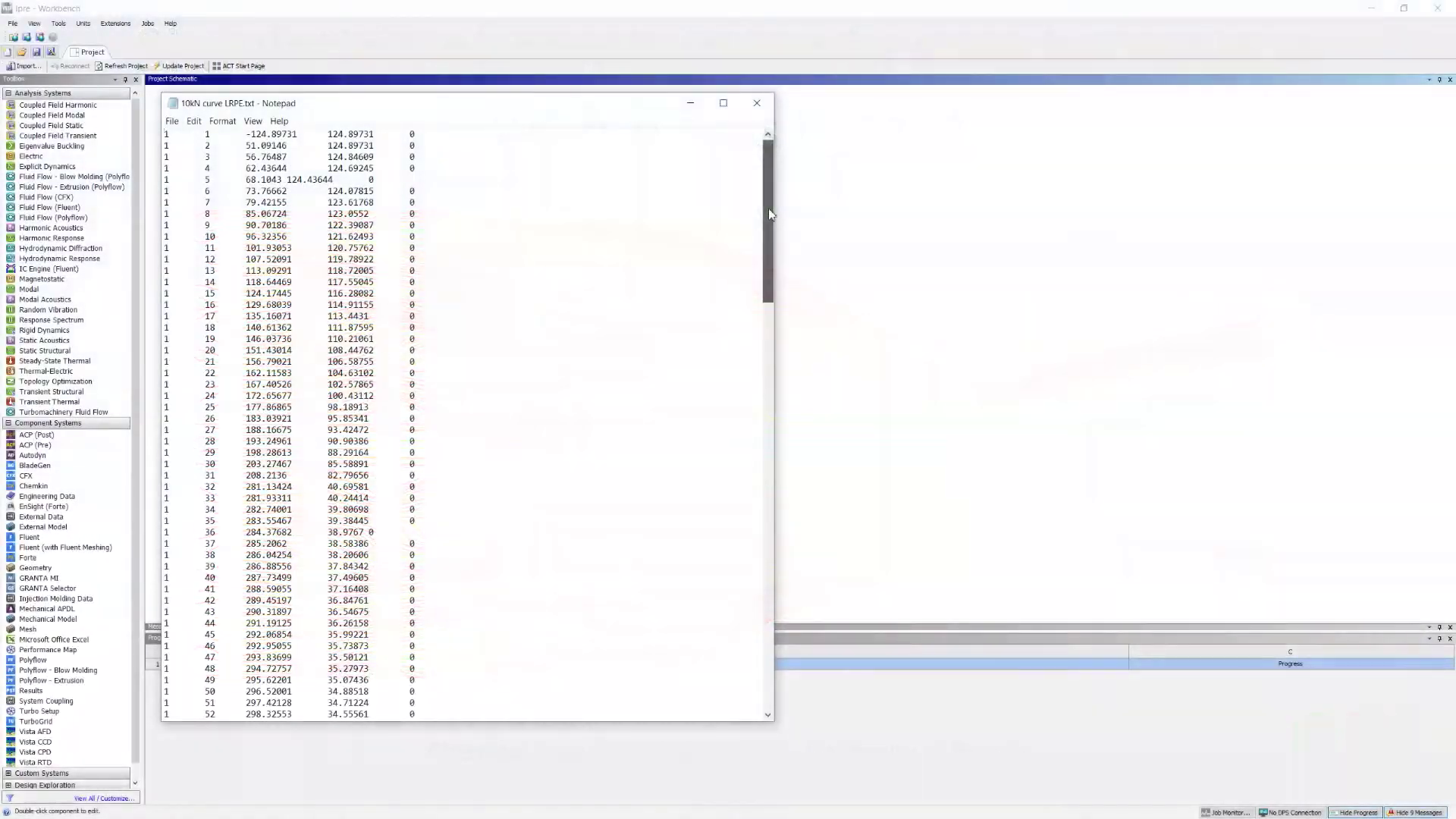
Move from the combustion title slide to the DesignModeler nozzle geometry with 5 parts and 5 bodies.
{"action": "left_click_drag", "start_coordinate": [767, 211], "coordinate": [789, 186]}
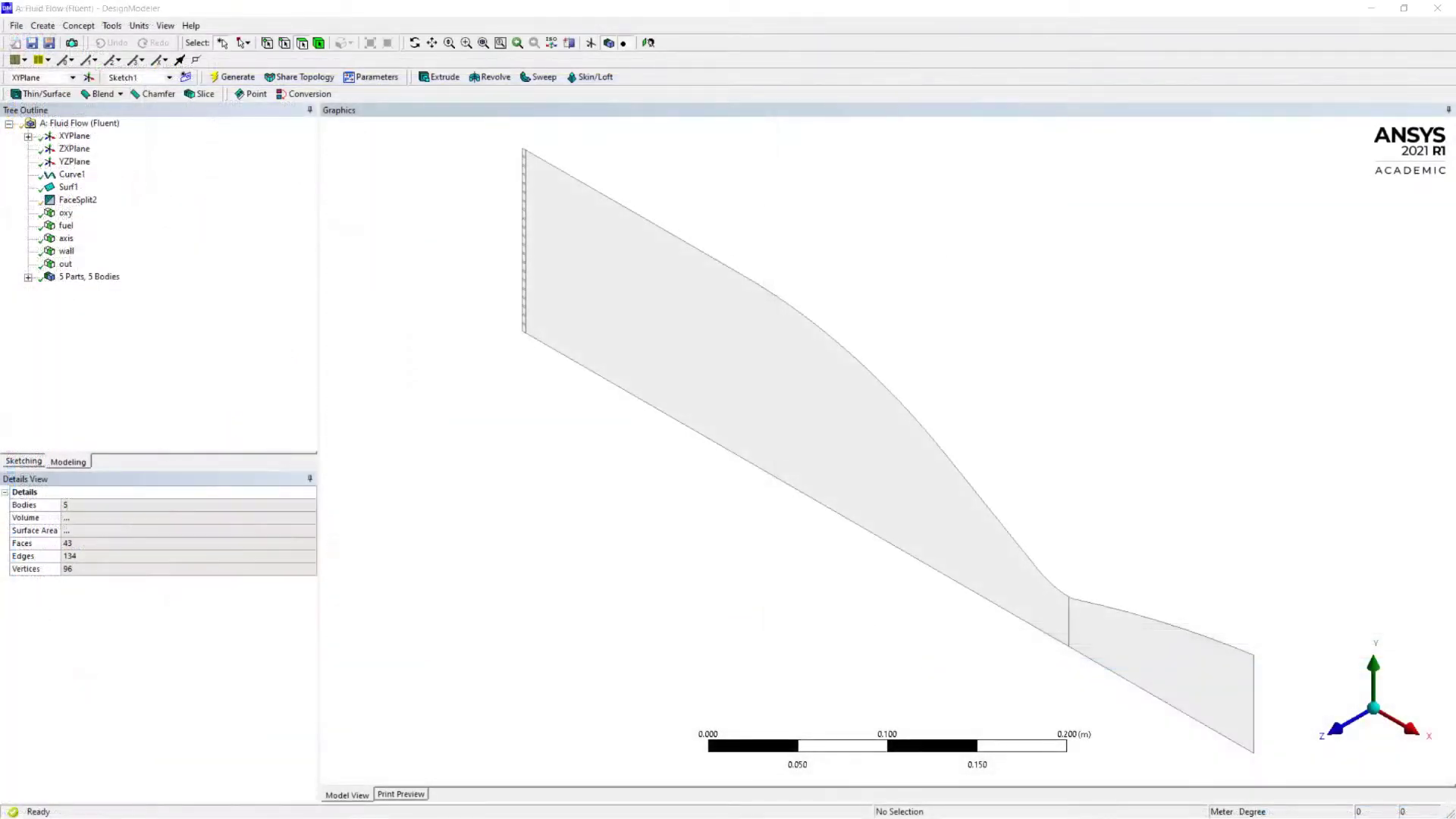
Review the Curve1, Surf1 and FaceSplit2 features with the nozzle viewed from the front (+Z).
{"action": "left_click", "coordinate": [68, 176]}
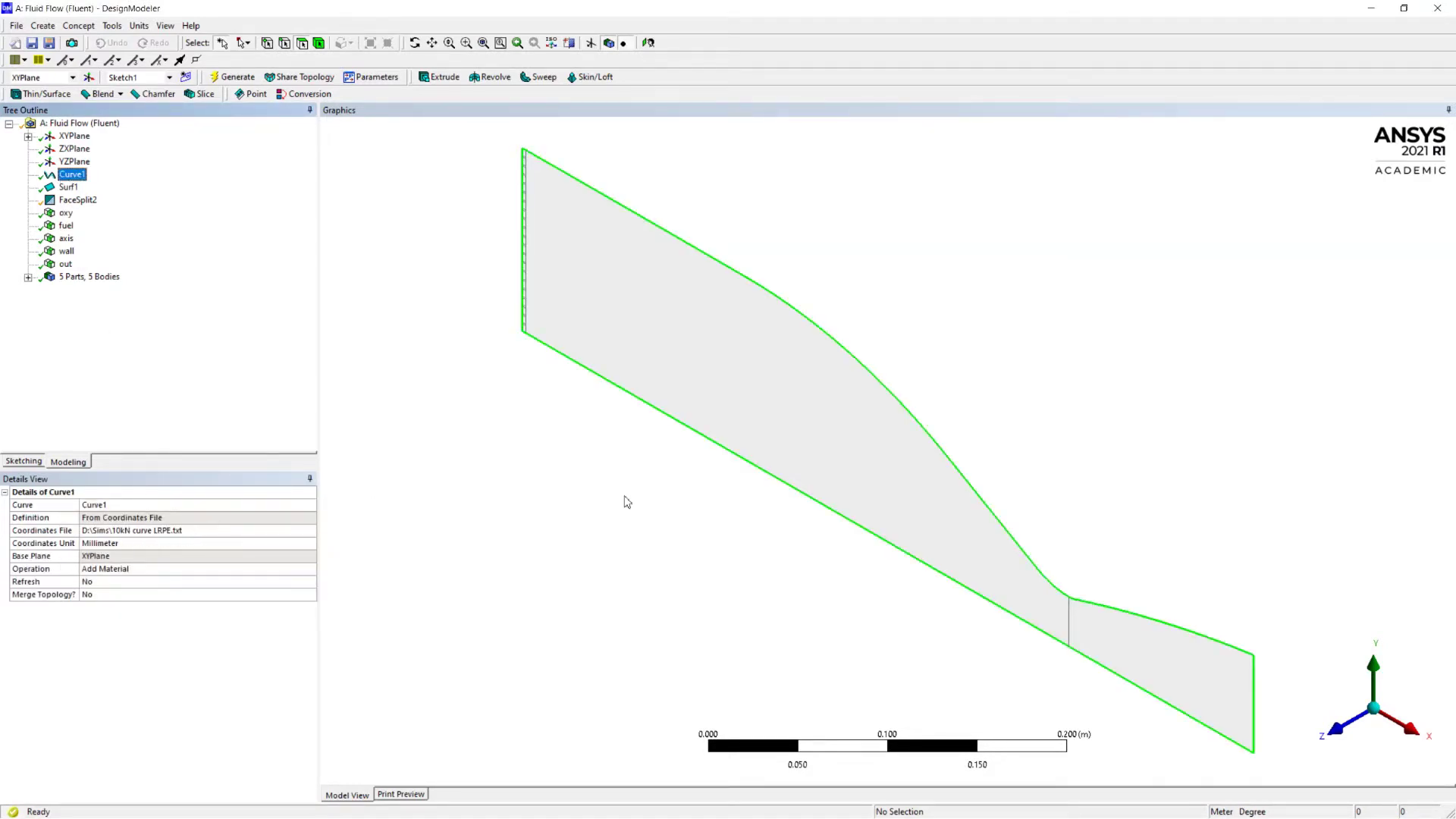
{"action": "left_click", "coordinate": [1337, 726]}
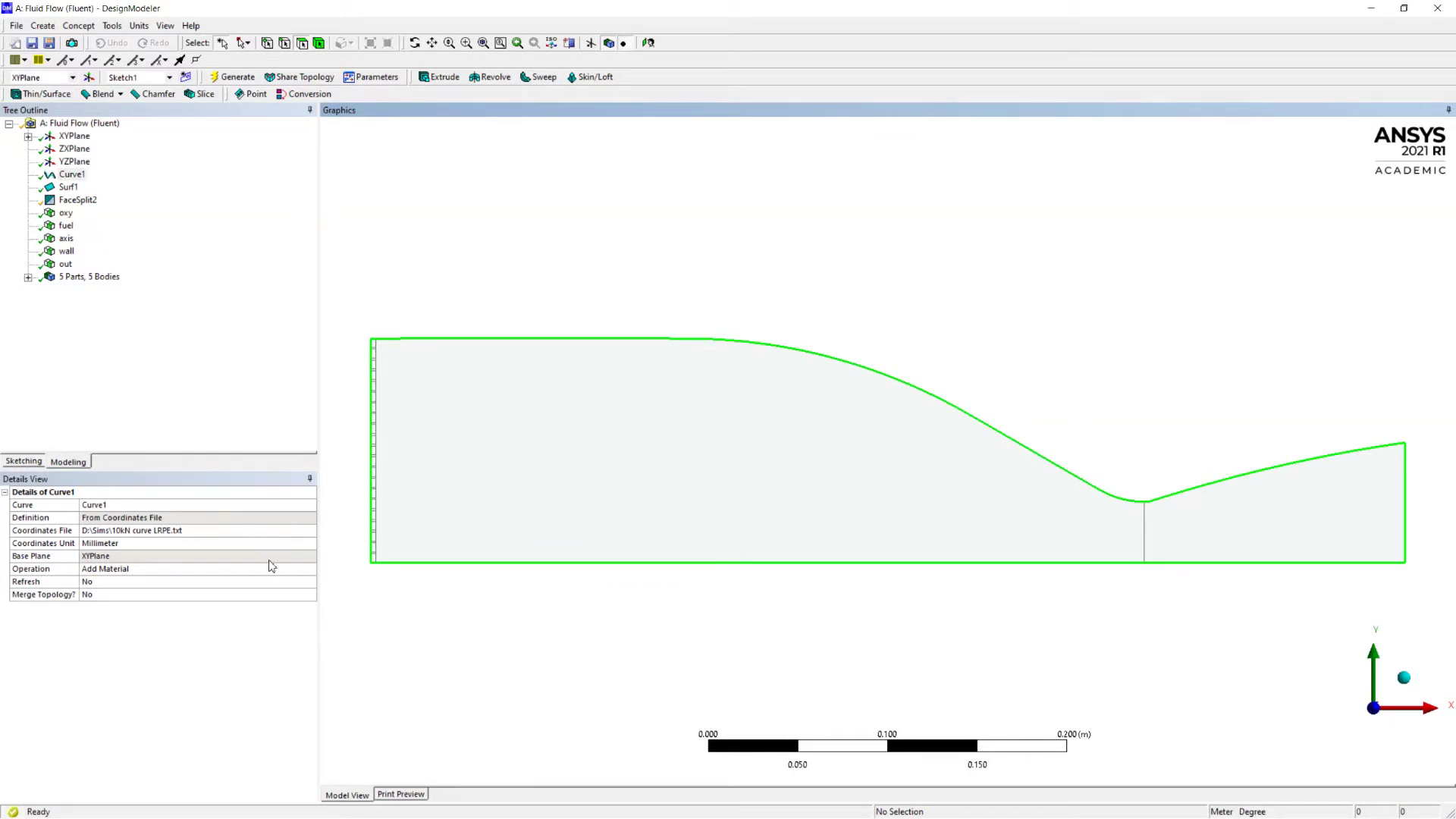
{"action": "left_click", "coordinate": [67, 188]}
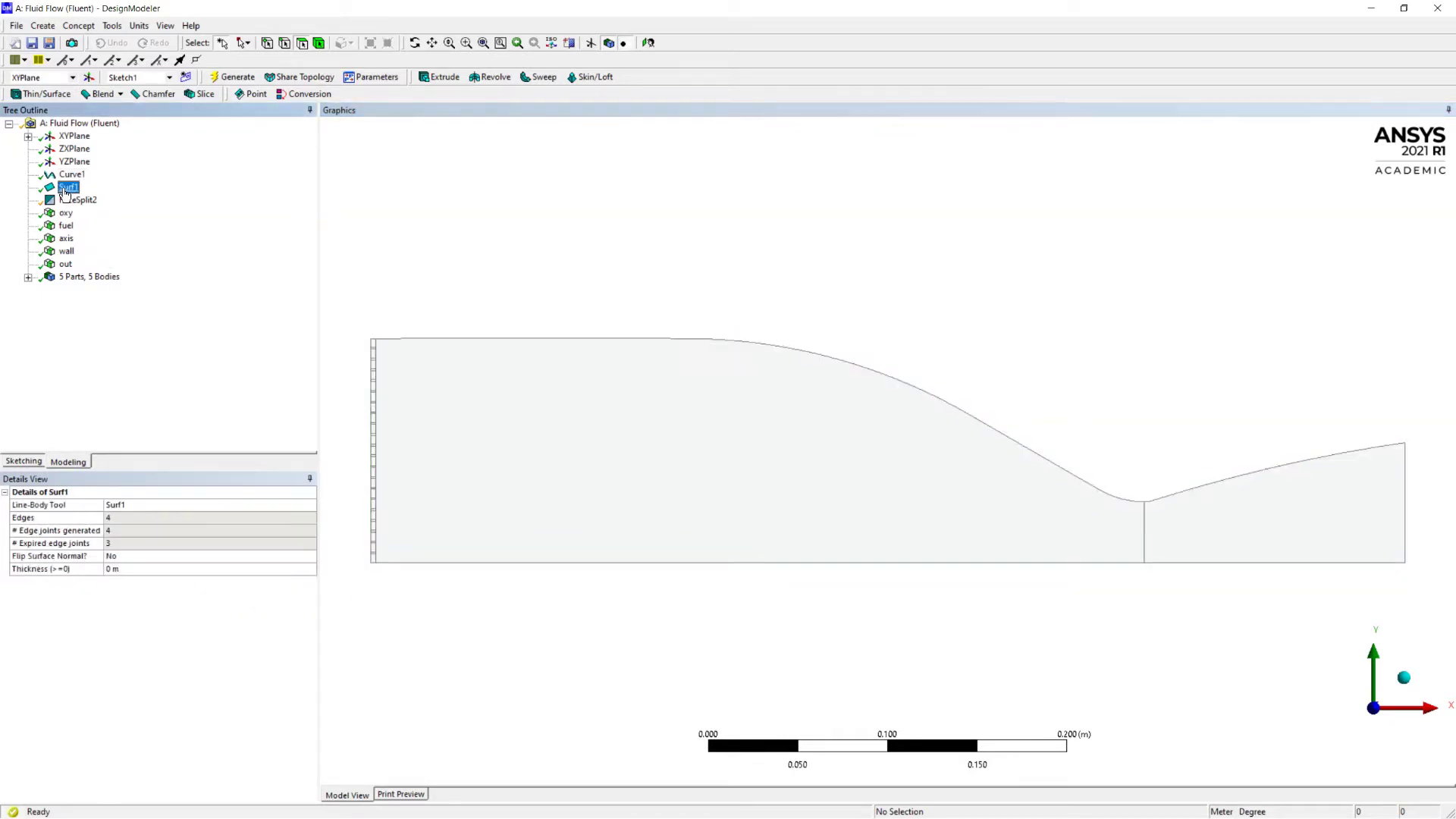
{"action": "left_click", "coordinate": [76, 200]}
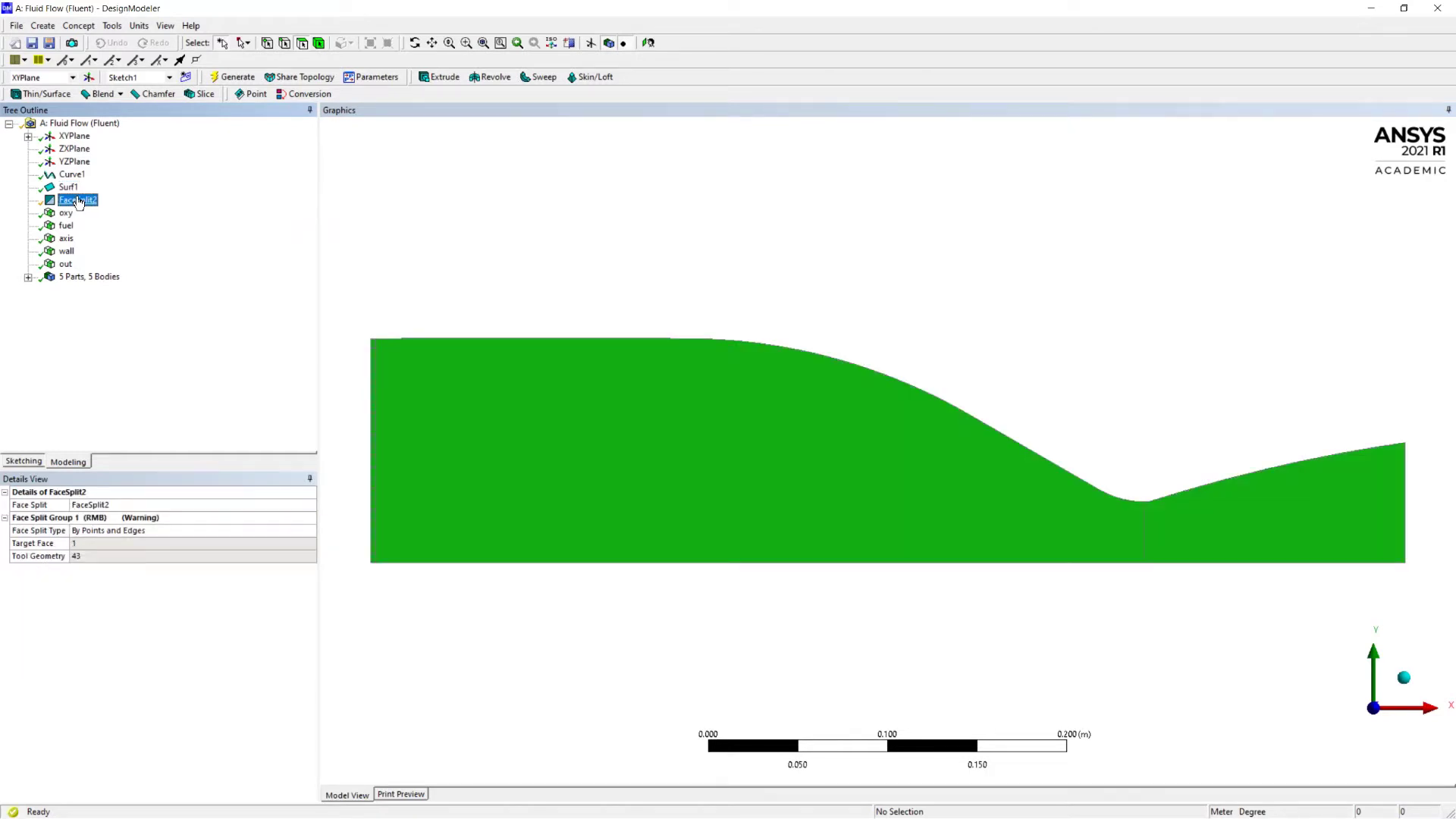
{"action": "left_click", "coordinate": [231, 243]}
{"action": "right_click_drag", "start_coordinate": [339, 307], "coordinate": [392, 588]}
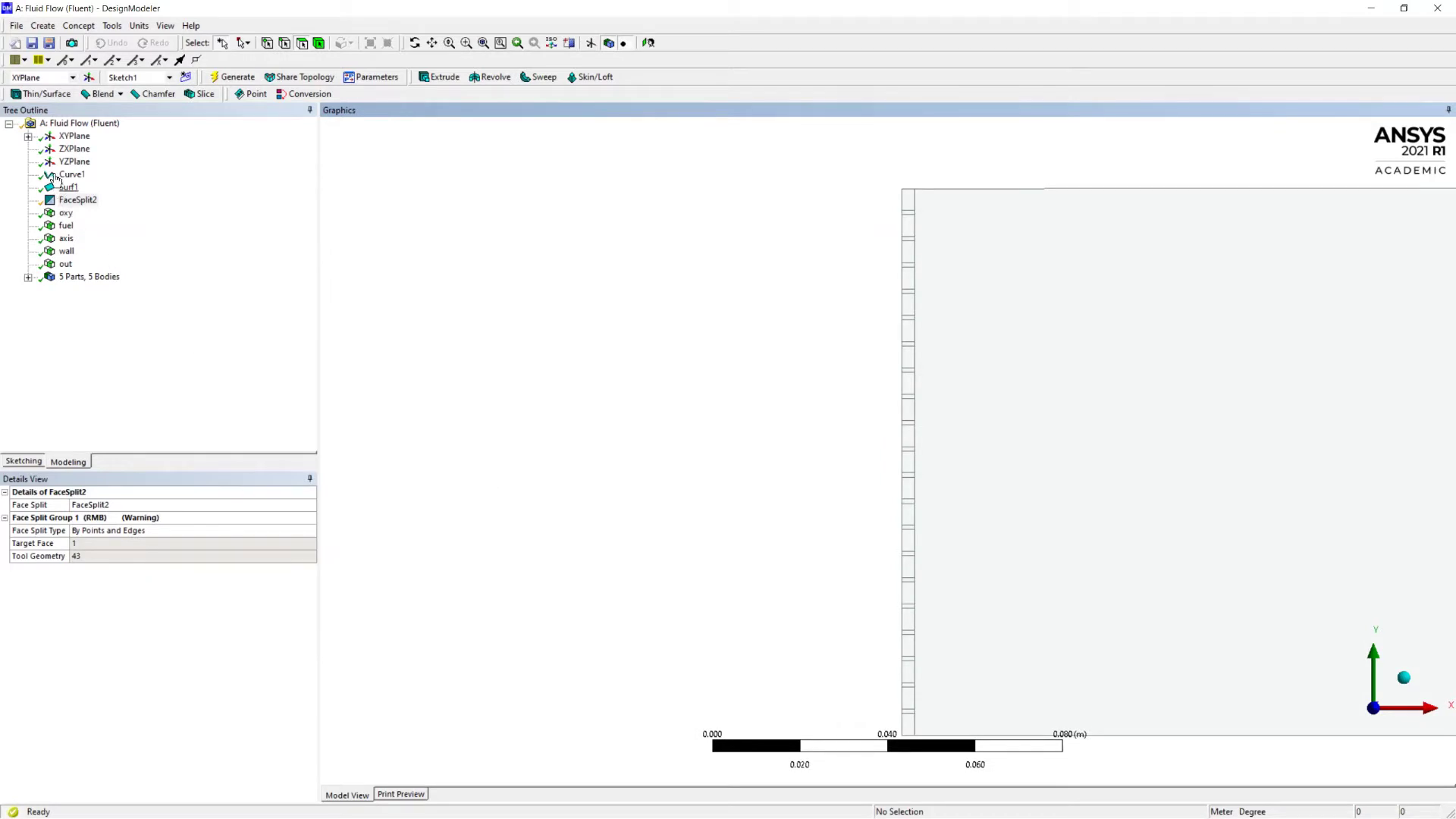
{"action": "left_click", "coordinate": [28, 136]}
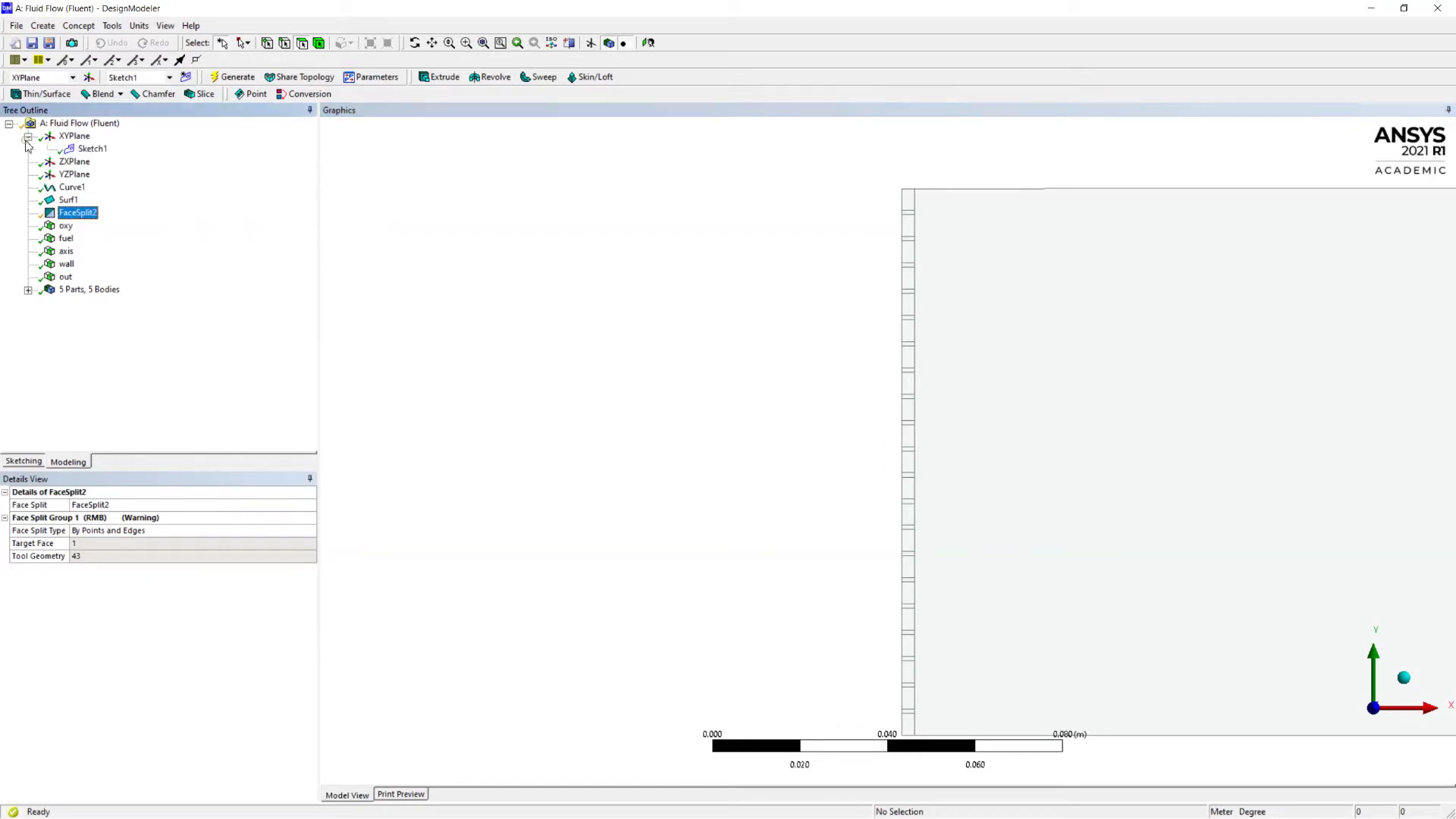
{"action": "left_click", "coordinate": [92, 149]}
{"action": "right_click_drag", "start_coordinate": [815, 673], "coordinate": [953, 762]}
{"action": "left_click", "coordinate": [873, 501]}
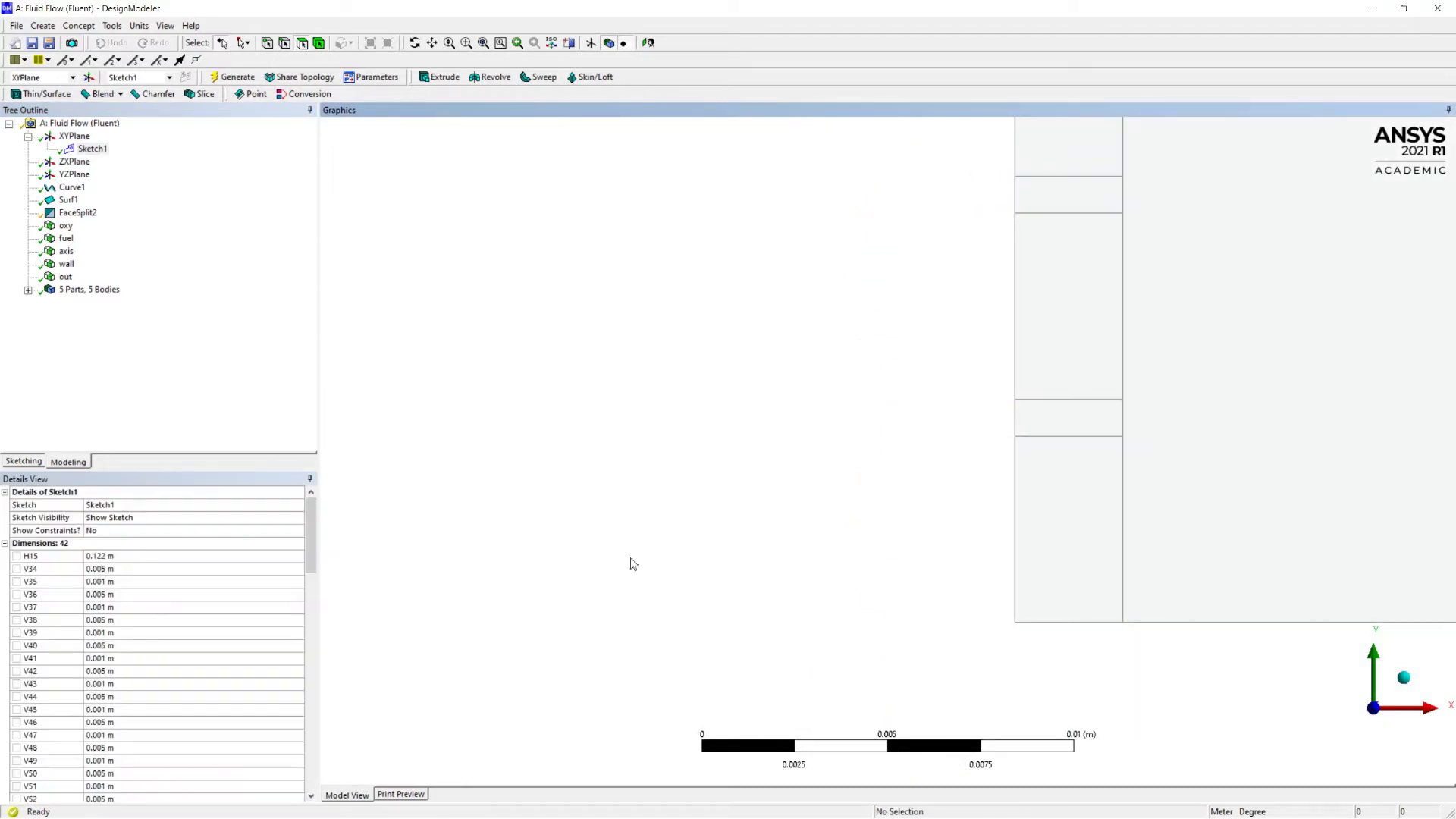
{"action": "scroll", "coordinate": [755, 721], "scroll_direction": "down", "scroll_amount": 5}
{"action": "left_click", "coordinate": [756, 720]}
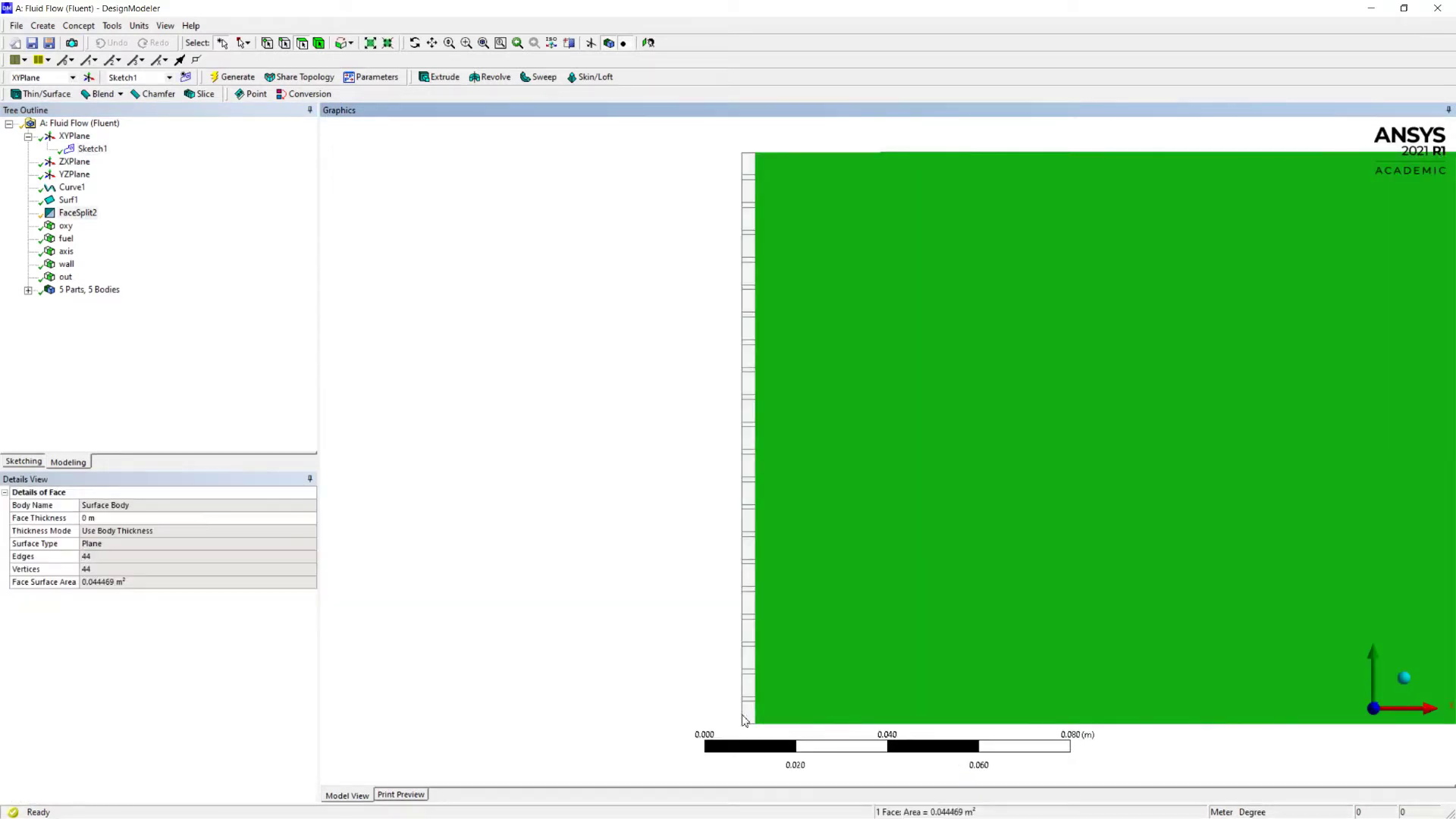
{"action": "left_click", "coordinate": [750, 713]}
{"action": "left_click", "coordinate": [749, 692]}
{"action": "left_click", "coordinate": [749, 631]}
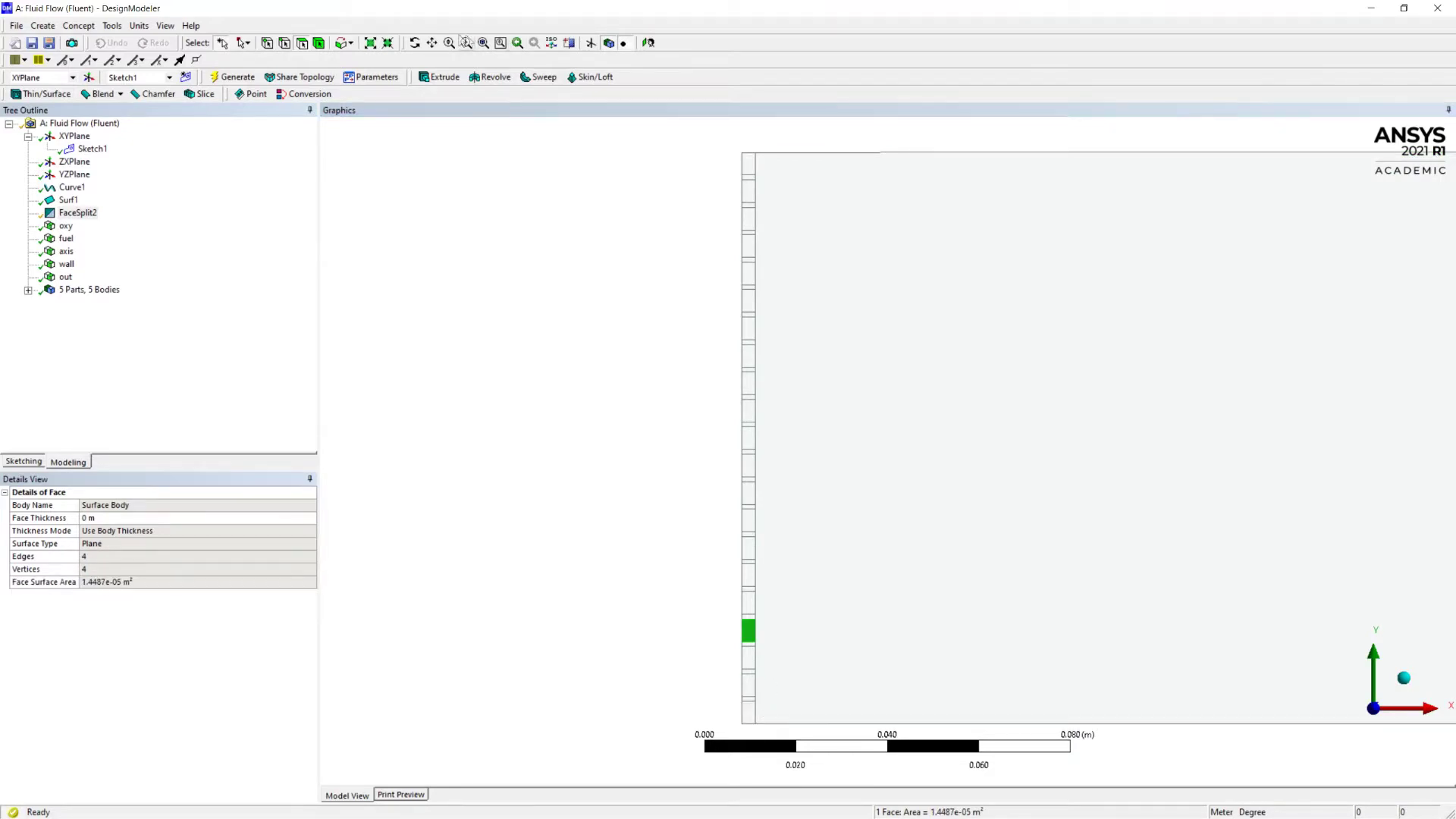
{"action": "left_click", "coordinate": [482, 44]}
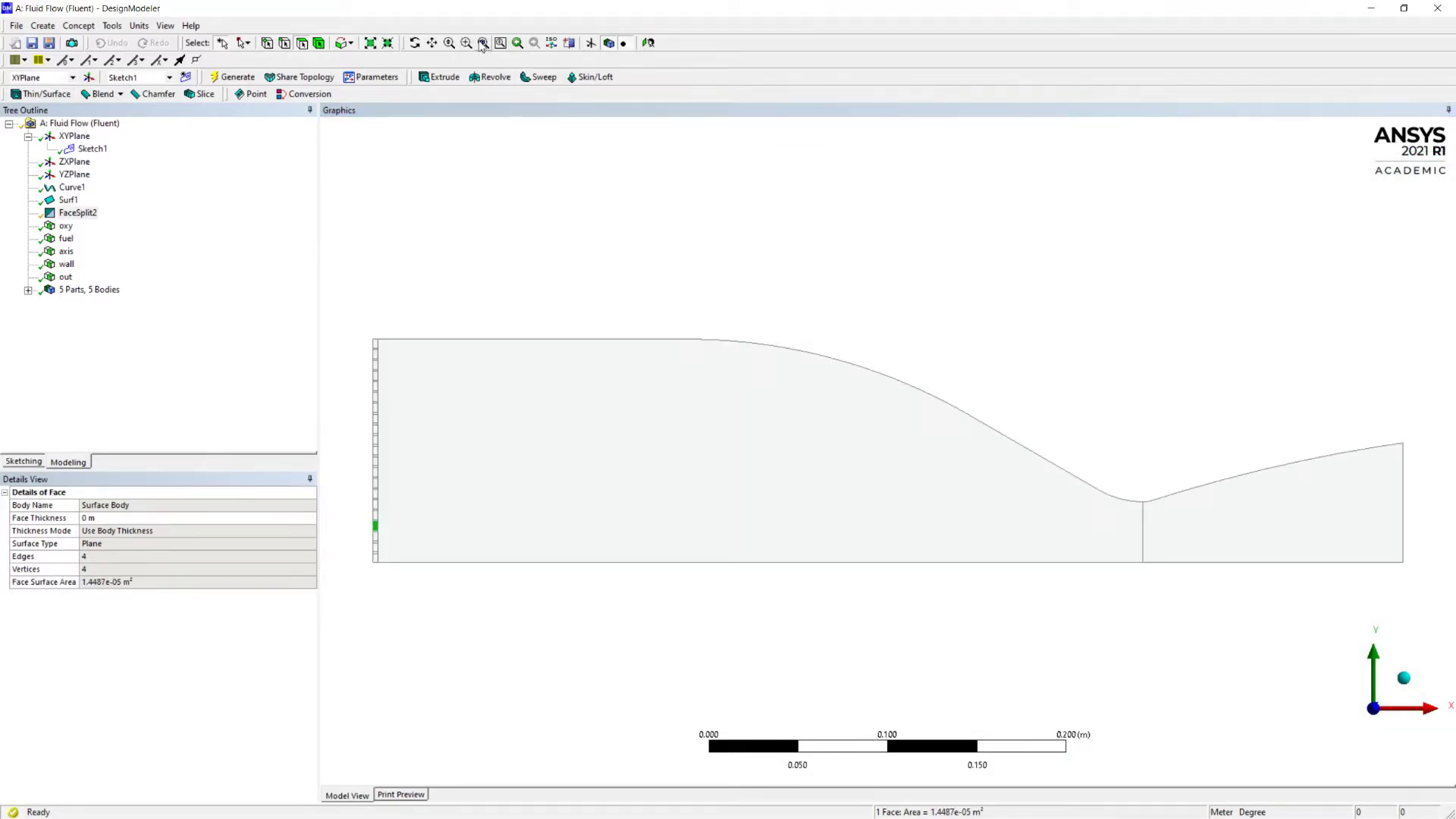
{"action": "left_click", "coordinate": [716, 493]}
{"action": "left_click", "coordinate": [1215, 536]}
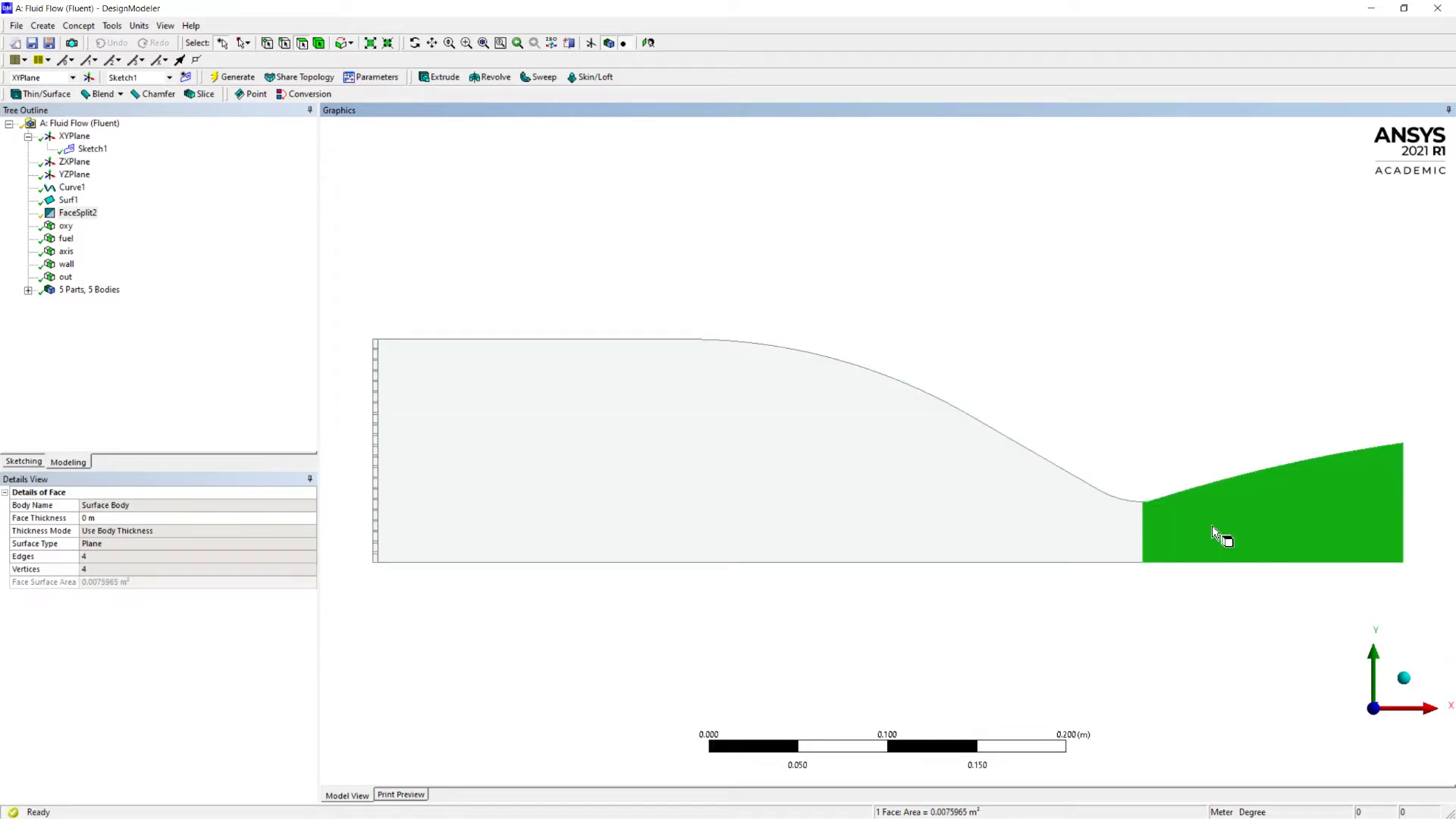
{"action": "left_click", "coordinate": [992, 536]}
{"action": "left_click", "coordinate": [68, 200]}
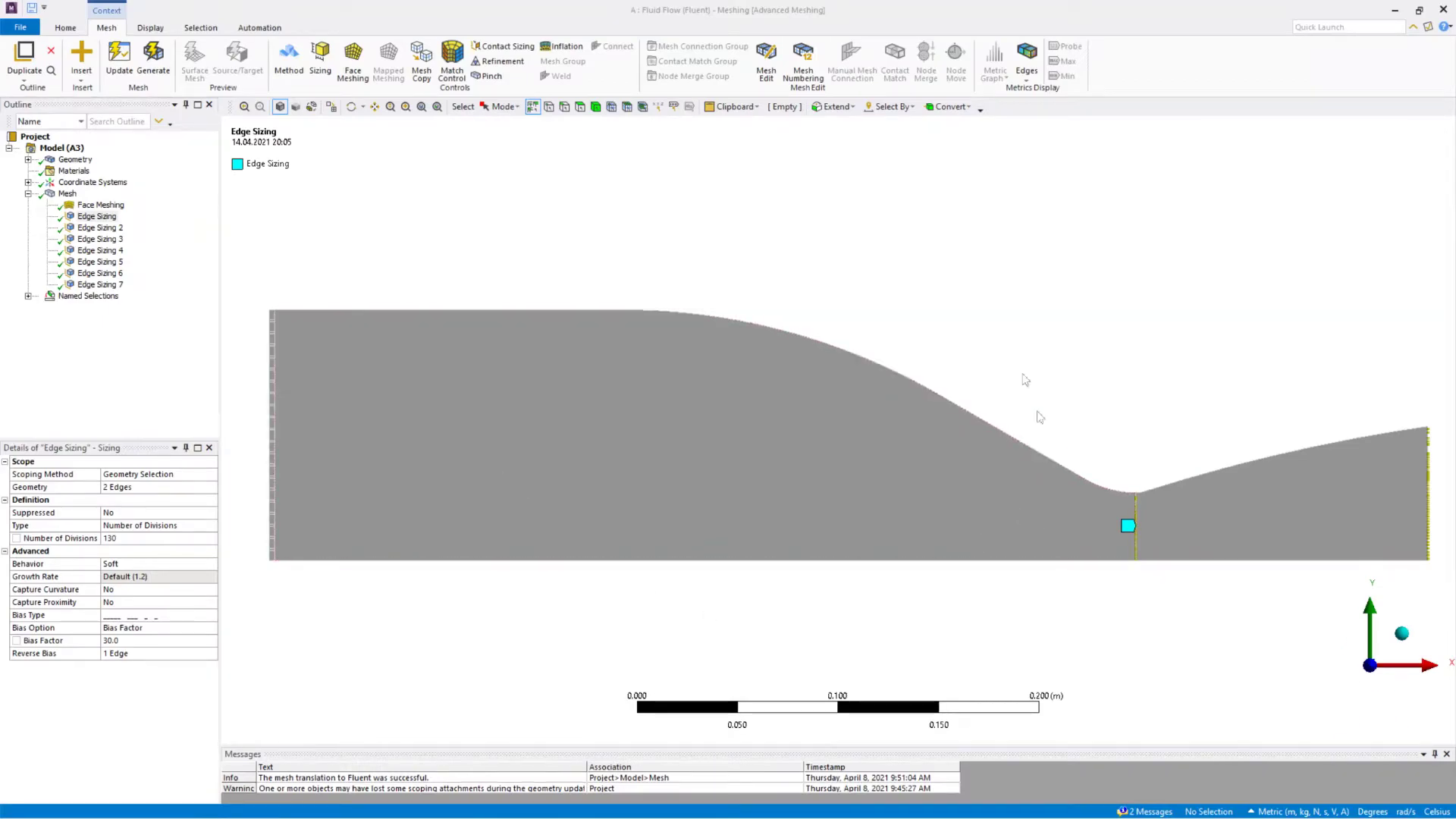
Check the mapped quad Face Meshing, the 130-division throat Edge Sizing and the 10-division inlet Edge Sizing 5.
{"action": "left_click_drag", "start_coordinate": [1062, 303], "coordinate": [1451, 611]}
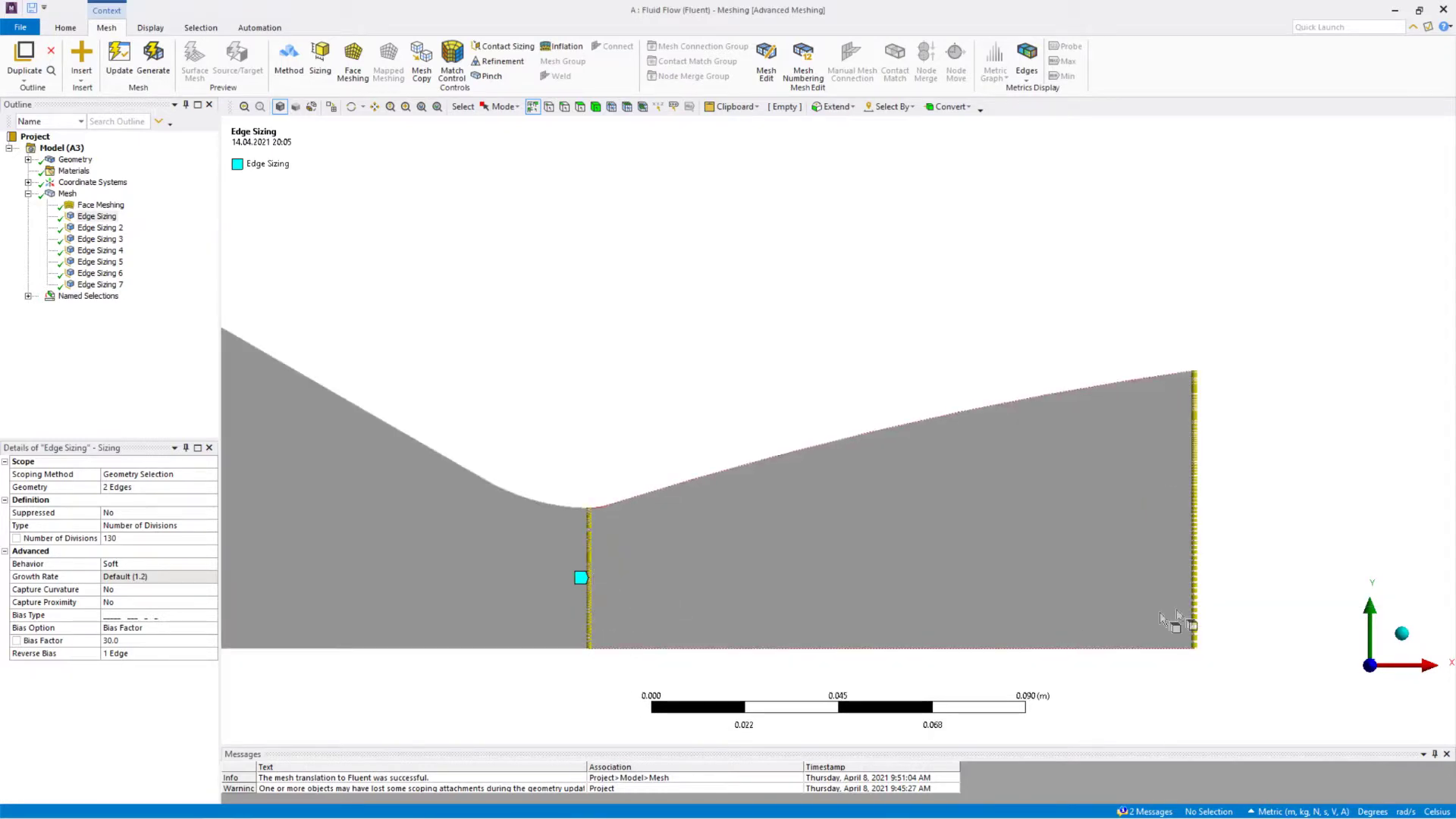
{"action": "left_click", "coordinate": [94, 206]}
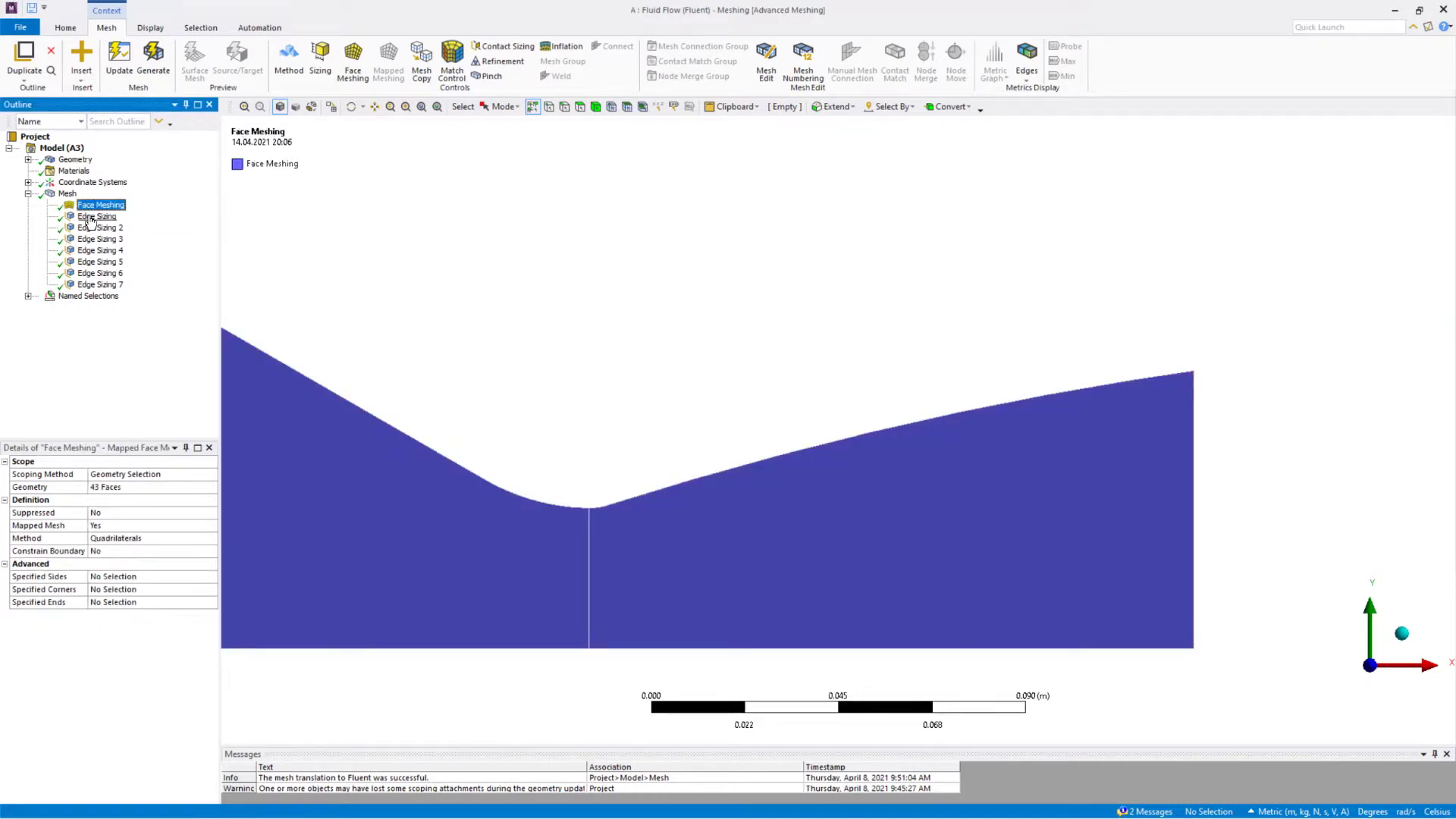
{"action": "left_click", "coordinate": [91, 218]}
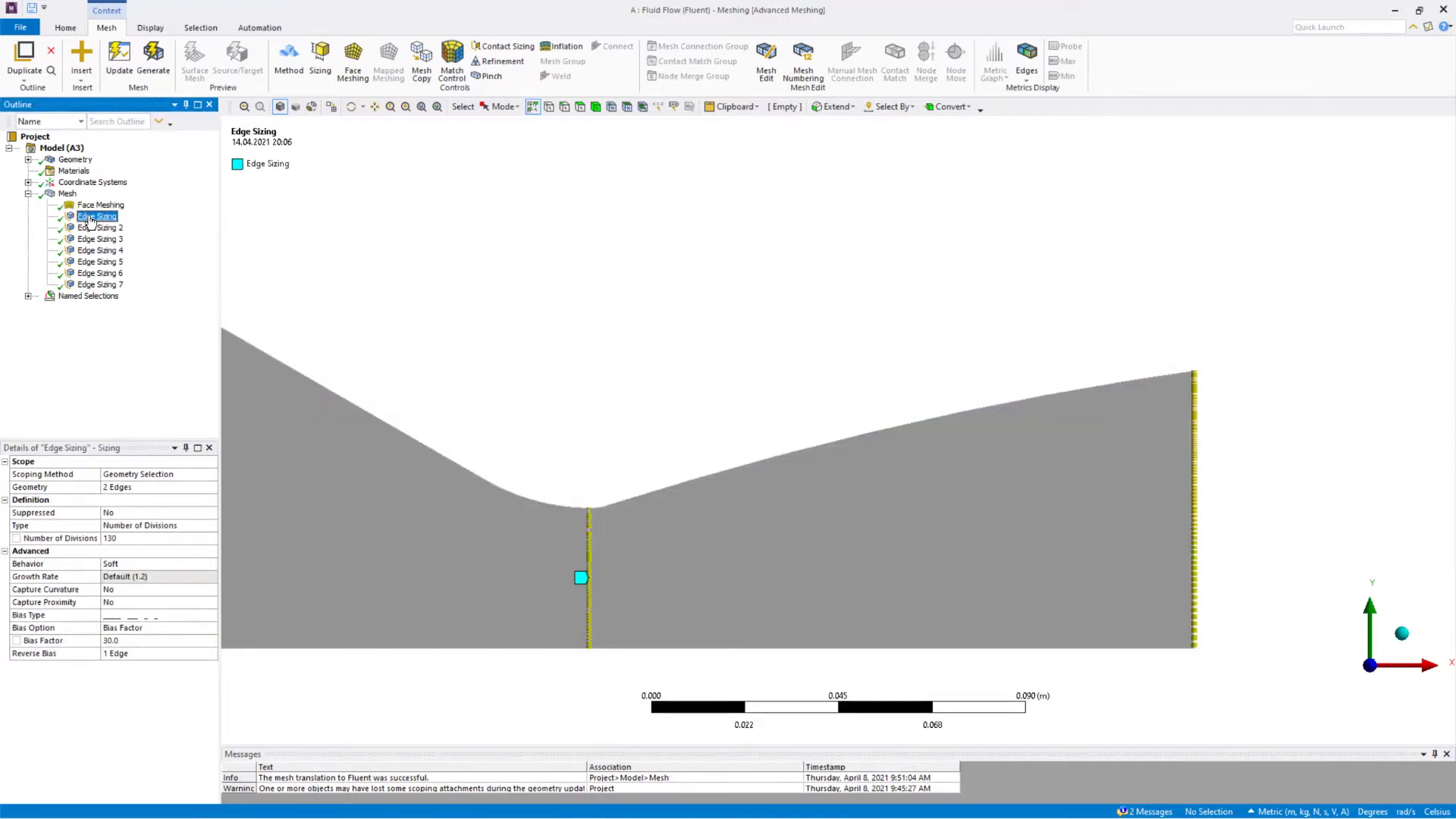
{"action": "key", "text": "F7"}
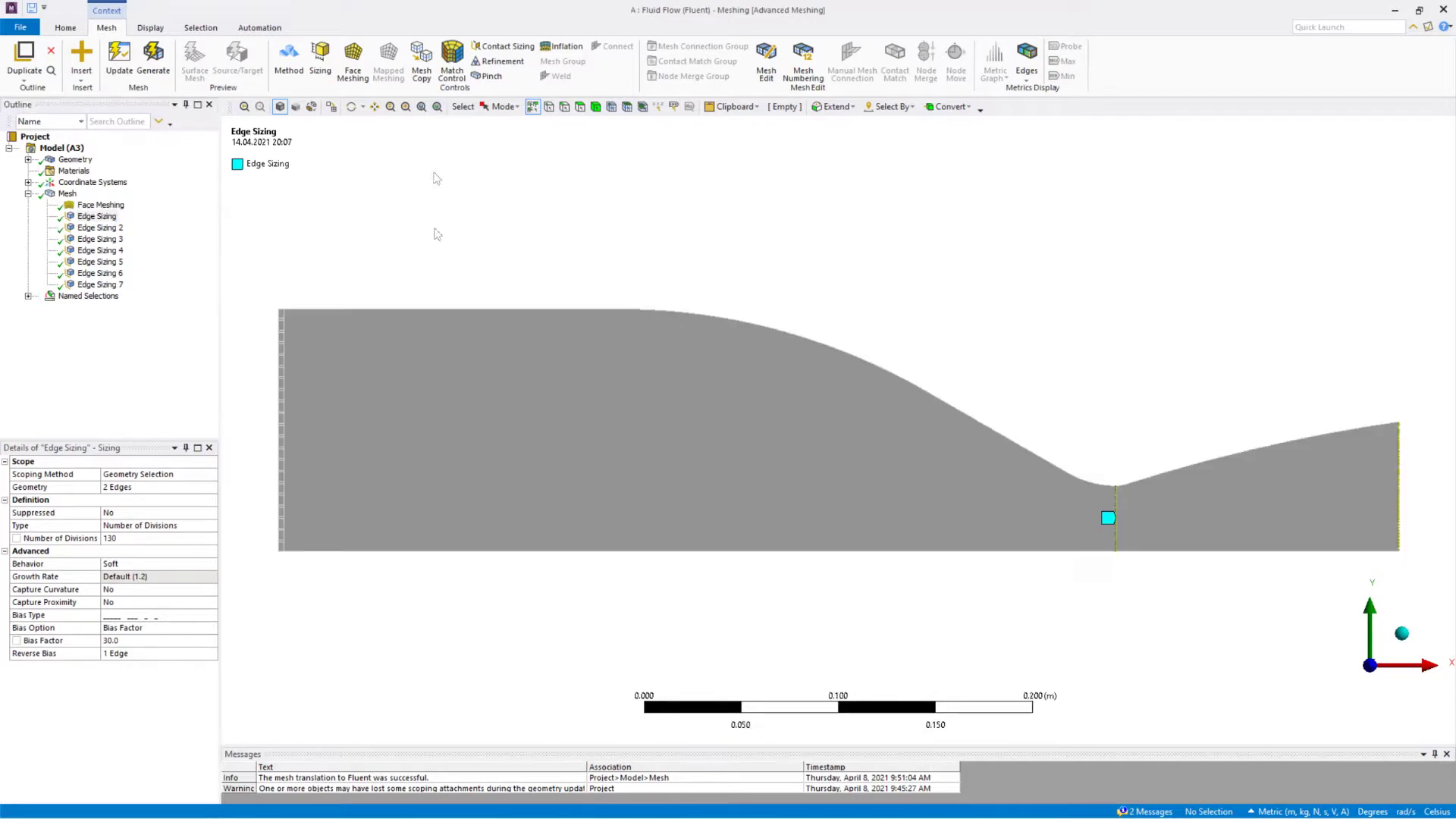
{"action": "right_click_drag", "start_coordinate": [261, 288], "coordinate": [311, 348]}
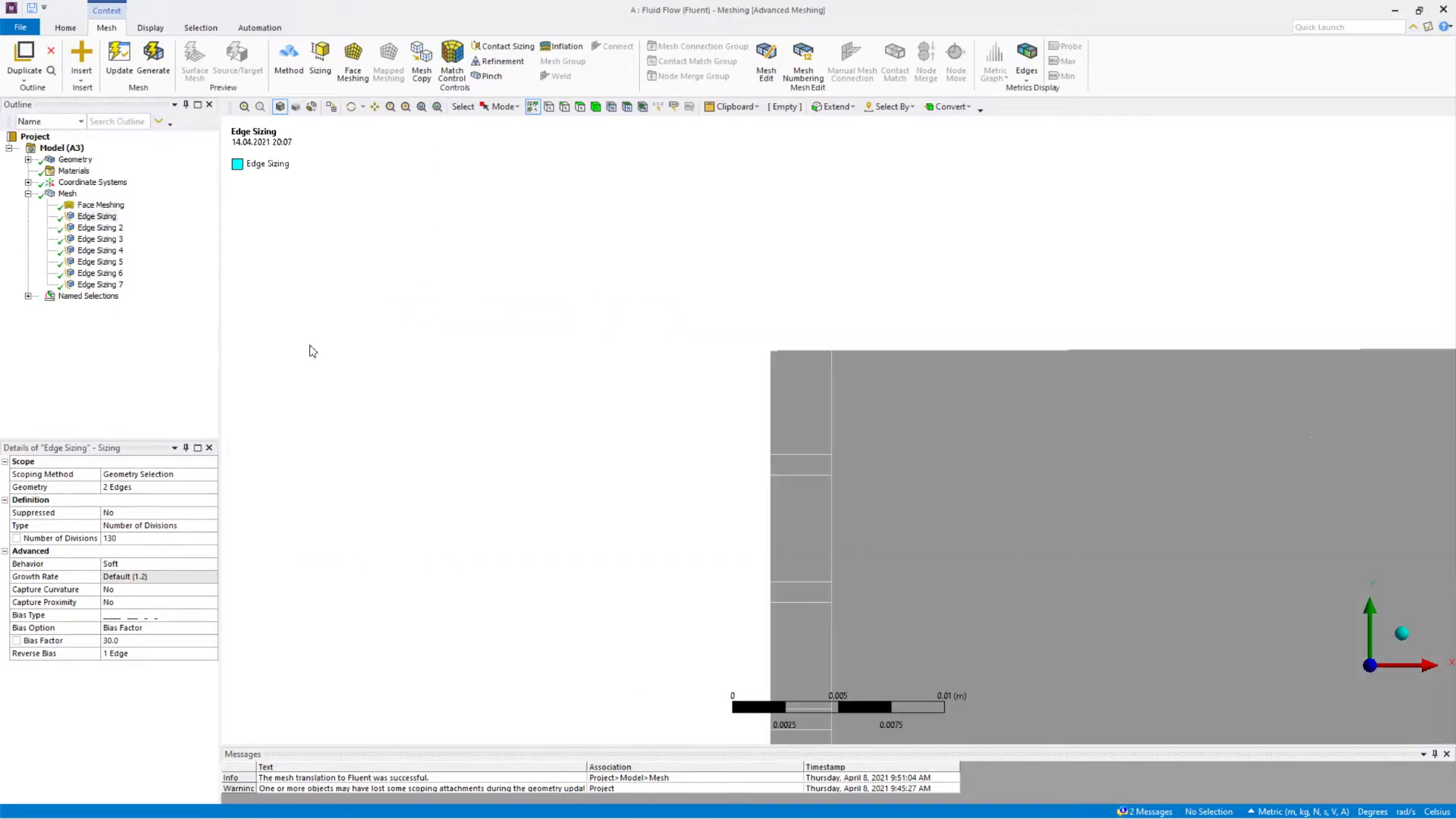
{"action": "left_click", "coordinate": [99, 261]}
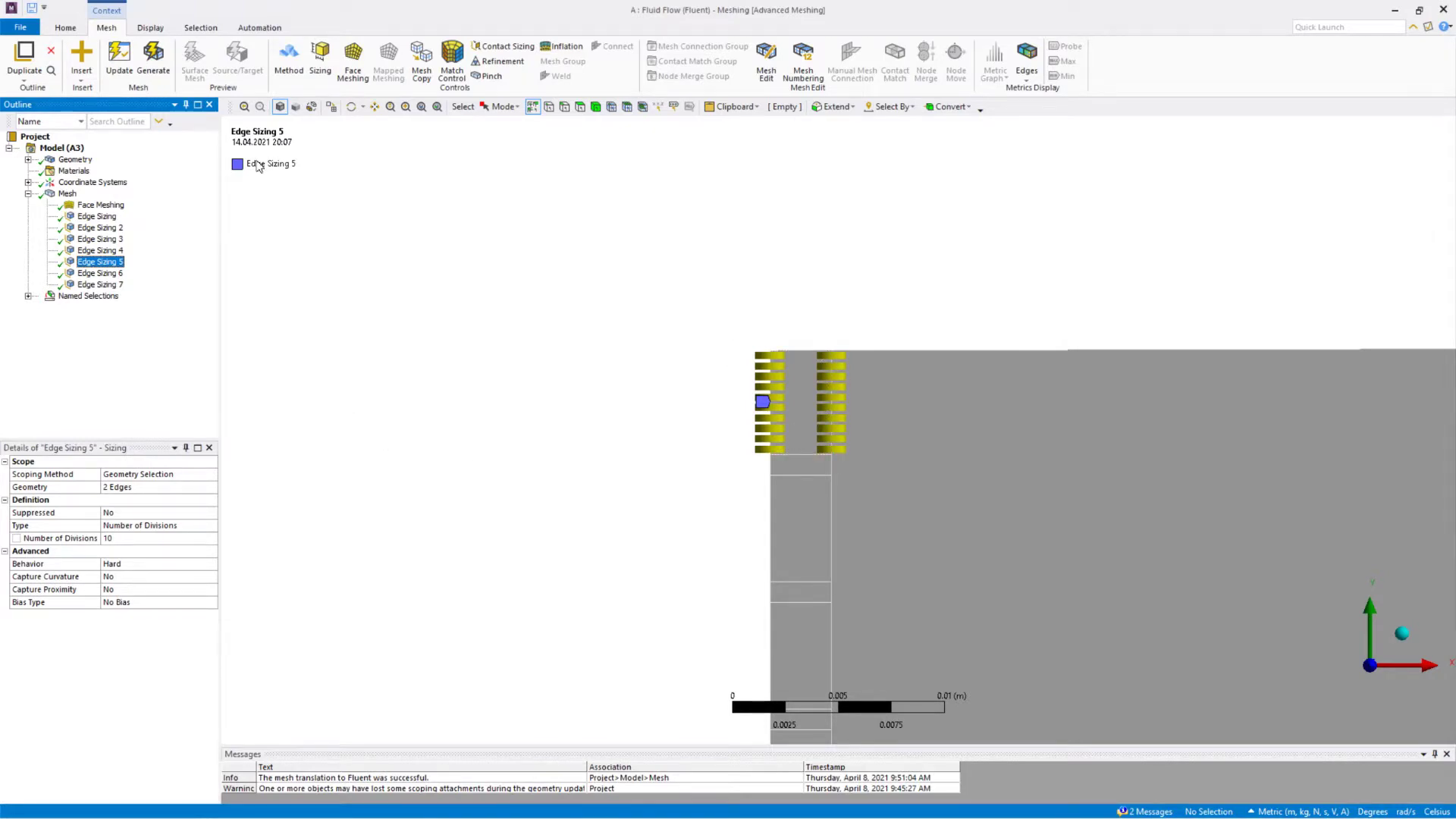
{"action": "left_click", "coordinate": [436, 106]}
Inspect Edge Sizing 2 and the throat Edge Sizing, then view the mesh near the throat.
{"action": "right_click_drag", "start_coordinate": [1096, 355], "coordinate": [1426, 586]}
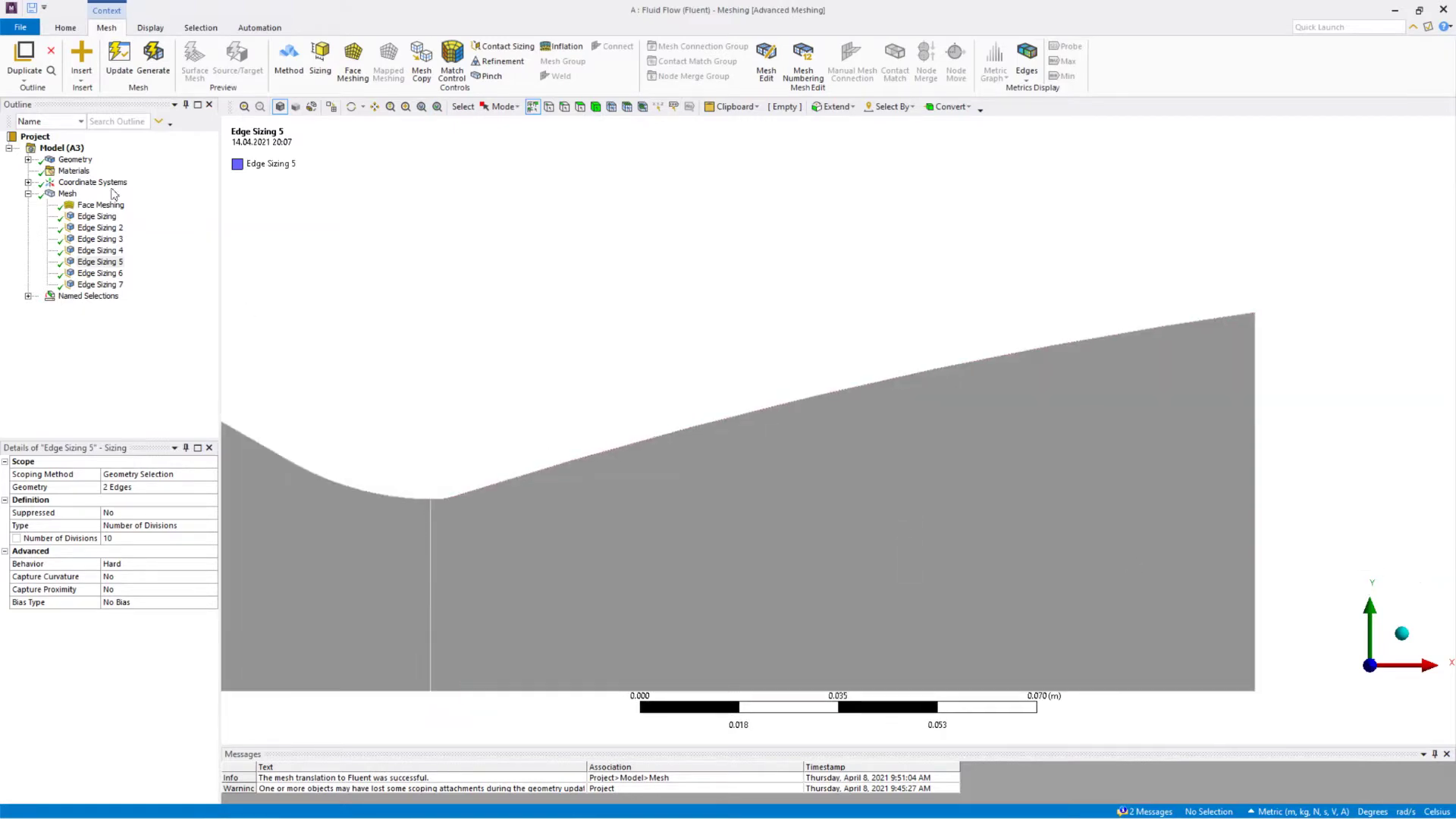
{"action": "left_click", "coordinate": [95, 228]}
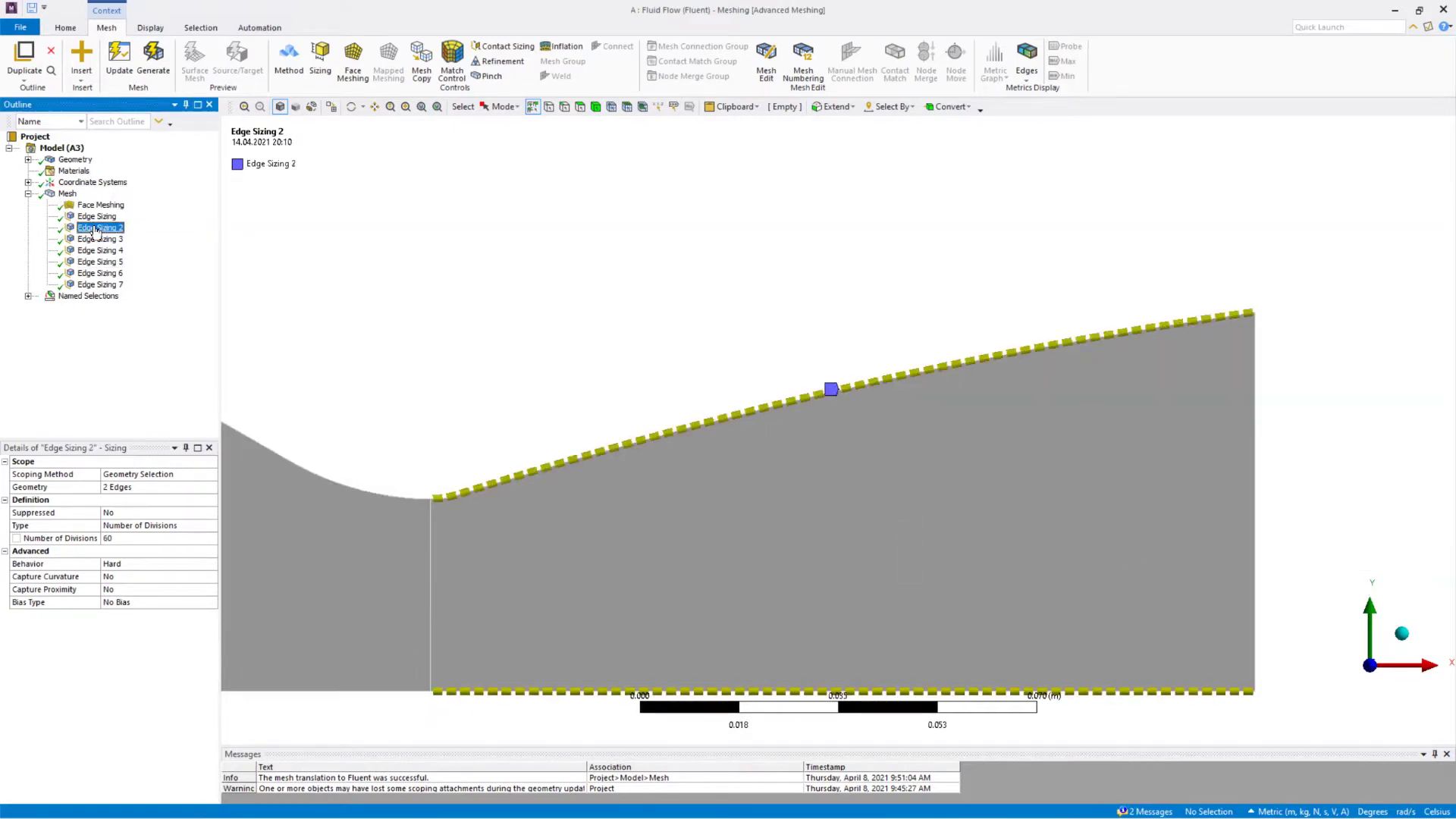
{"action": "left_click", "coordinate": [96, 217]}
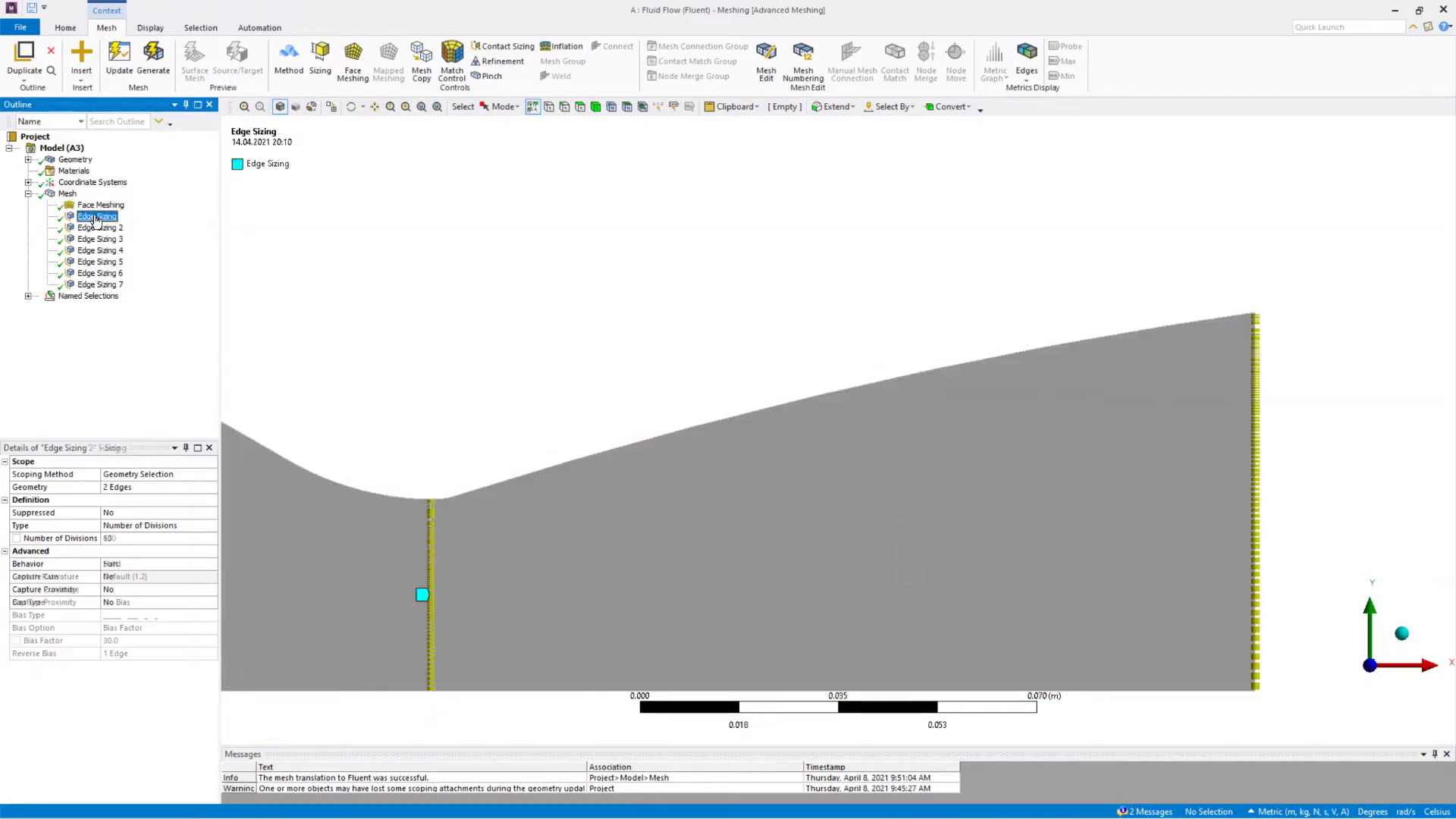
{"action": "left_click", "coordinate": [67, 194]}
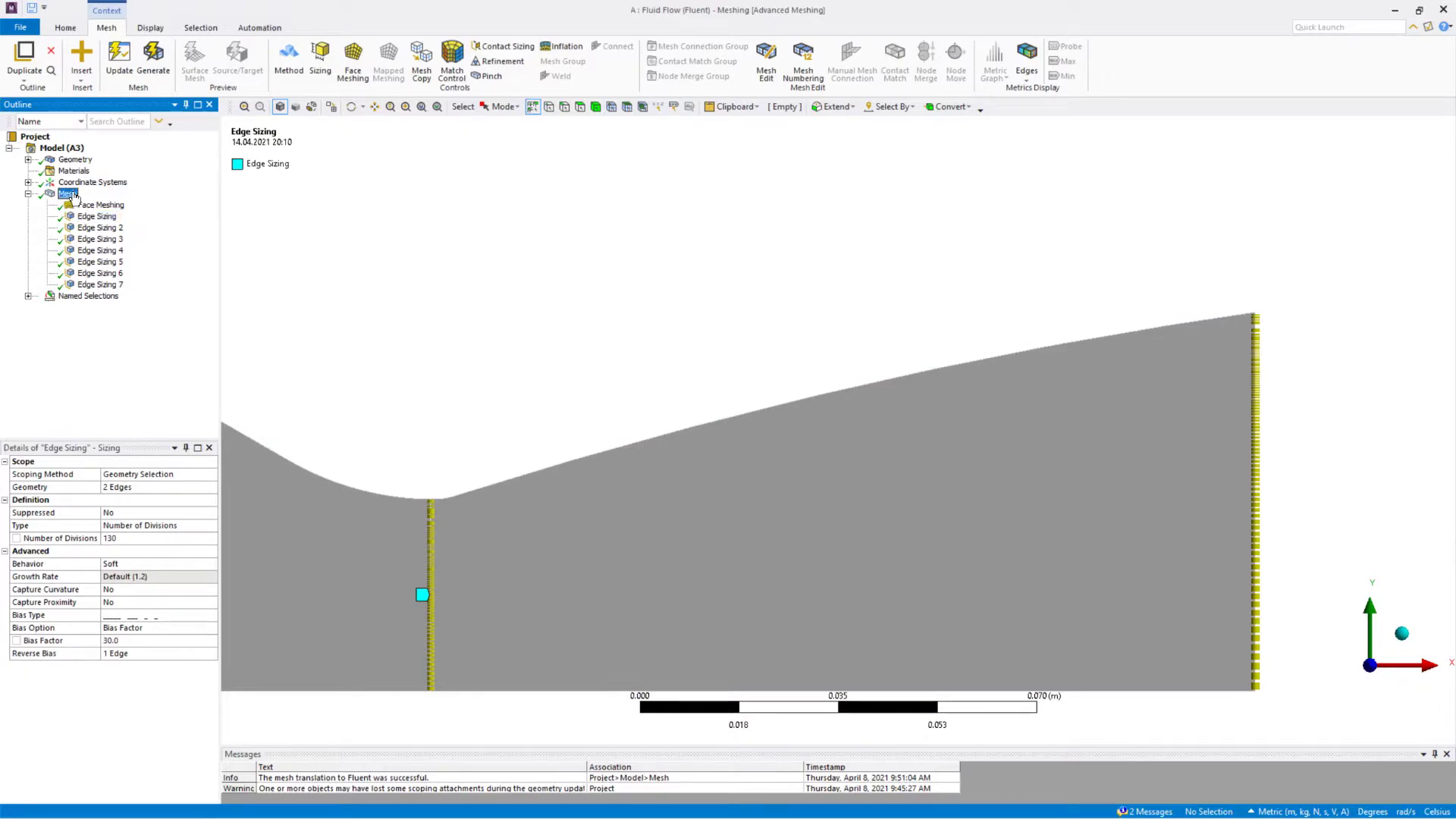
{"action": "right_click_drag", "start_coordinate": [440, 442], "coordinate": [580, 538]}
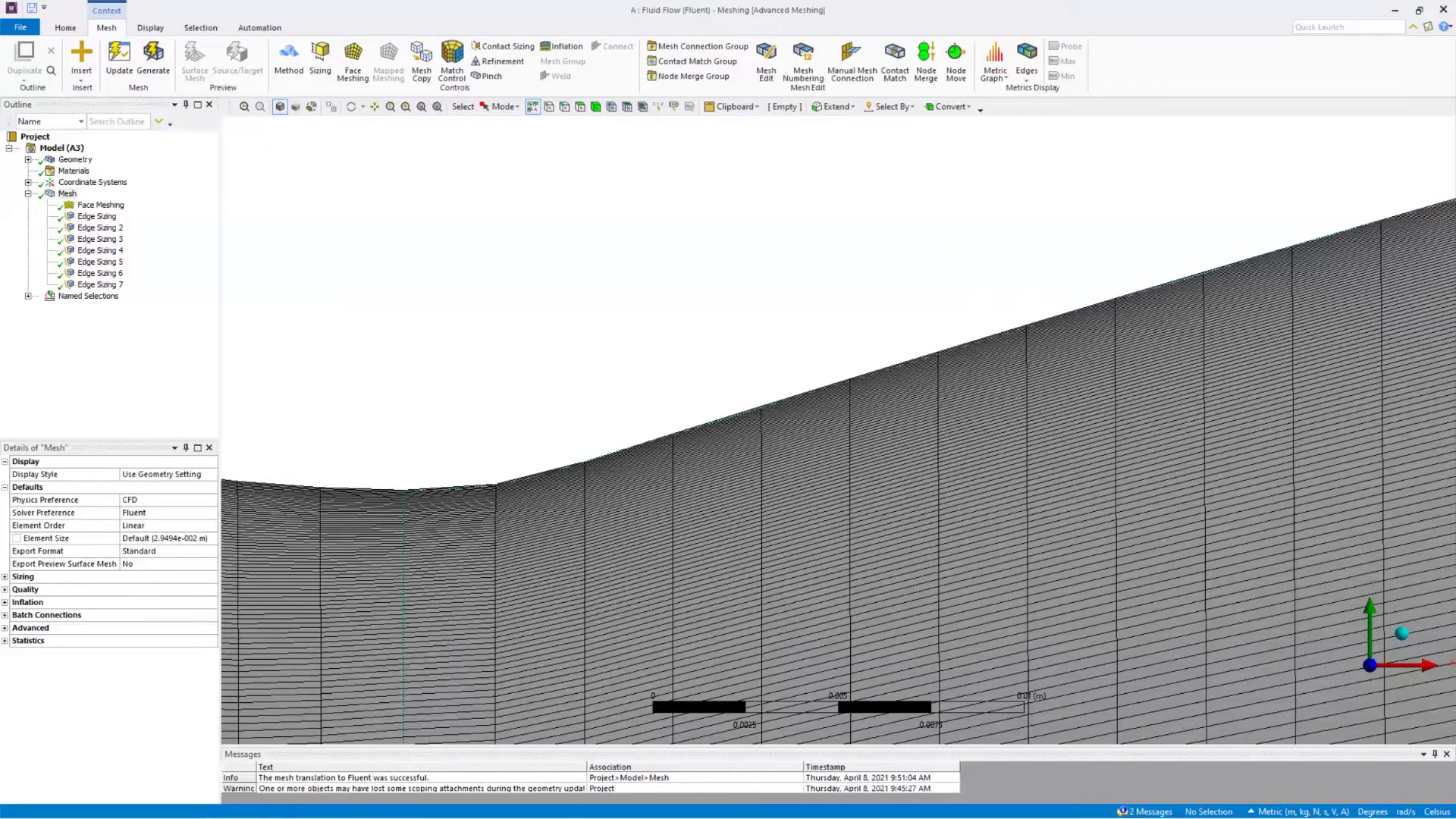
{"action": "left_click", "coordinate": [422, 106]}
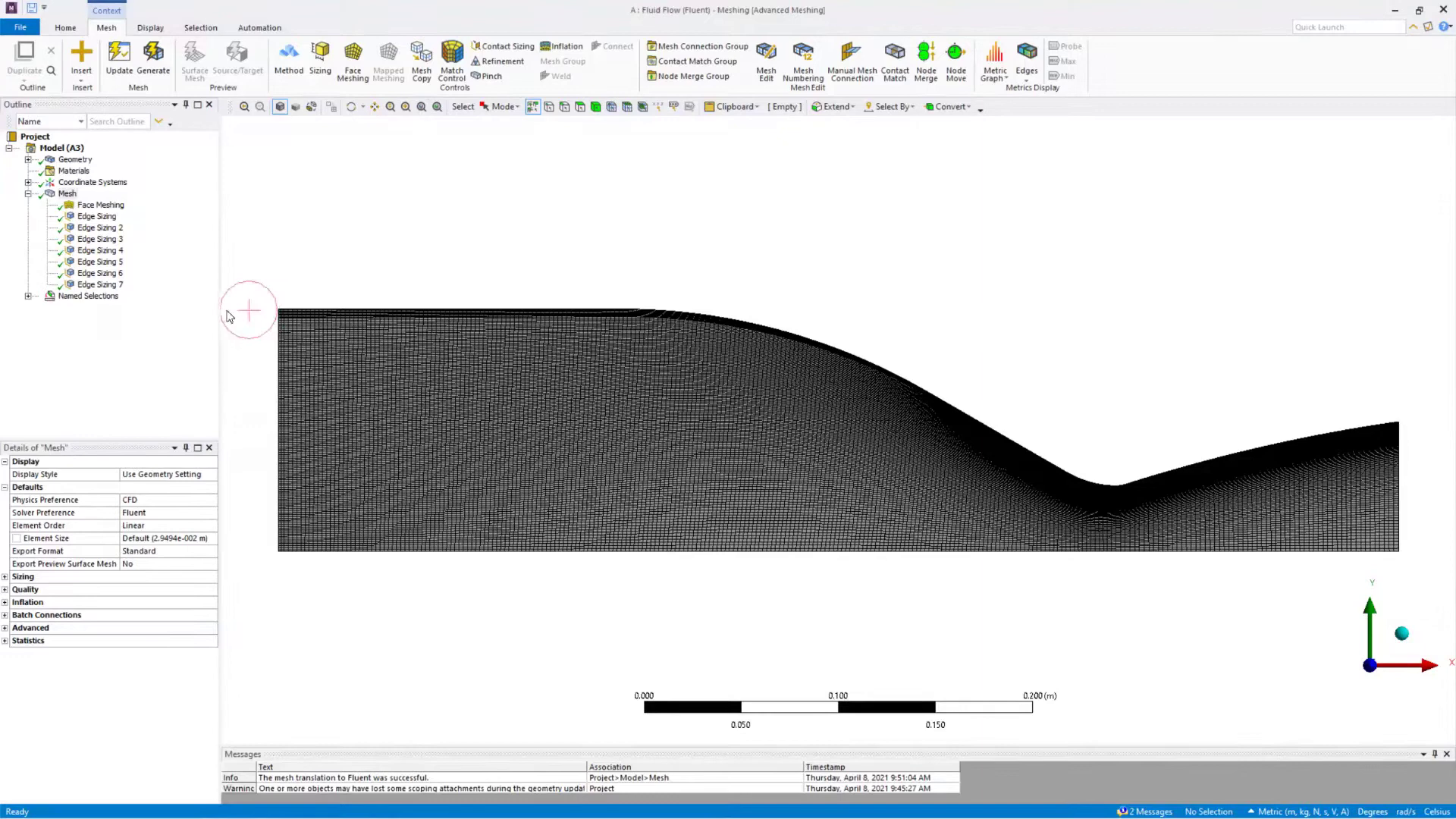
Check Edge Sizing 4 and the 200-division Edge Sizing 3, then display the full quad mesh.
{"action": "left_click", "coordinate": [93, 251]}
{"action": "left_click", "coordinate": [97, 239]}
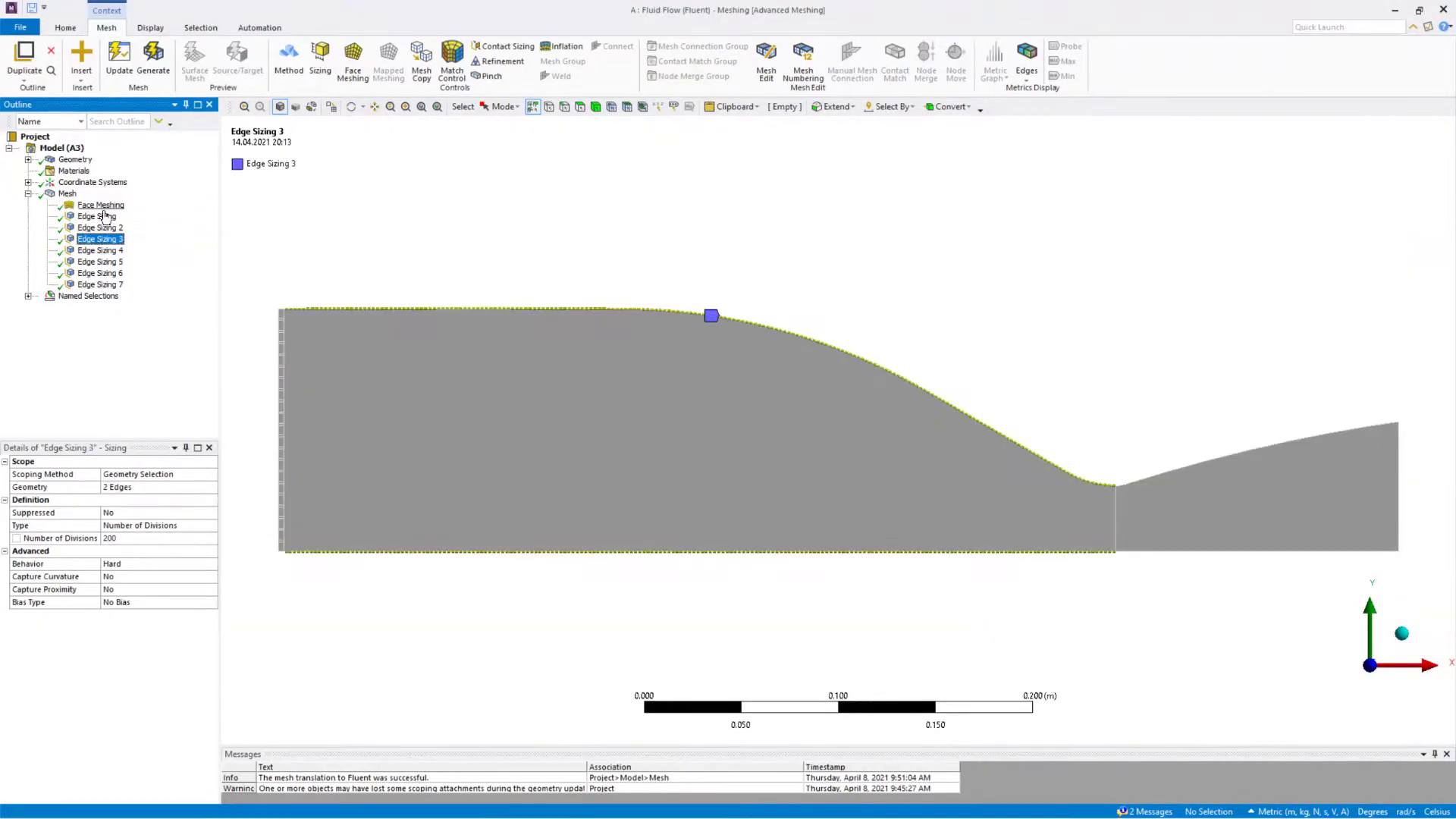
{"action": "left_click", "coordinate": [98, 217]}
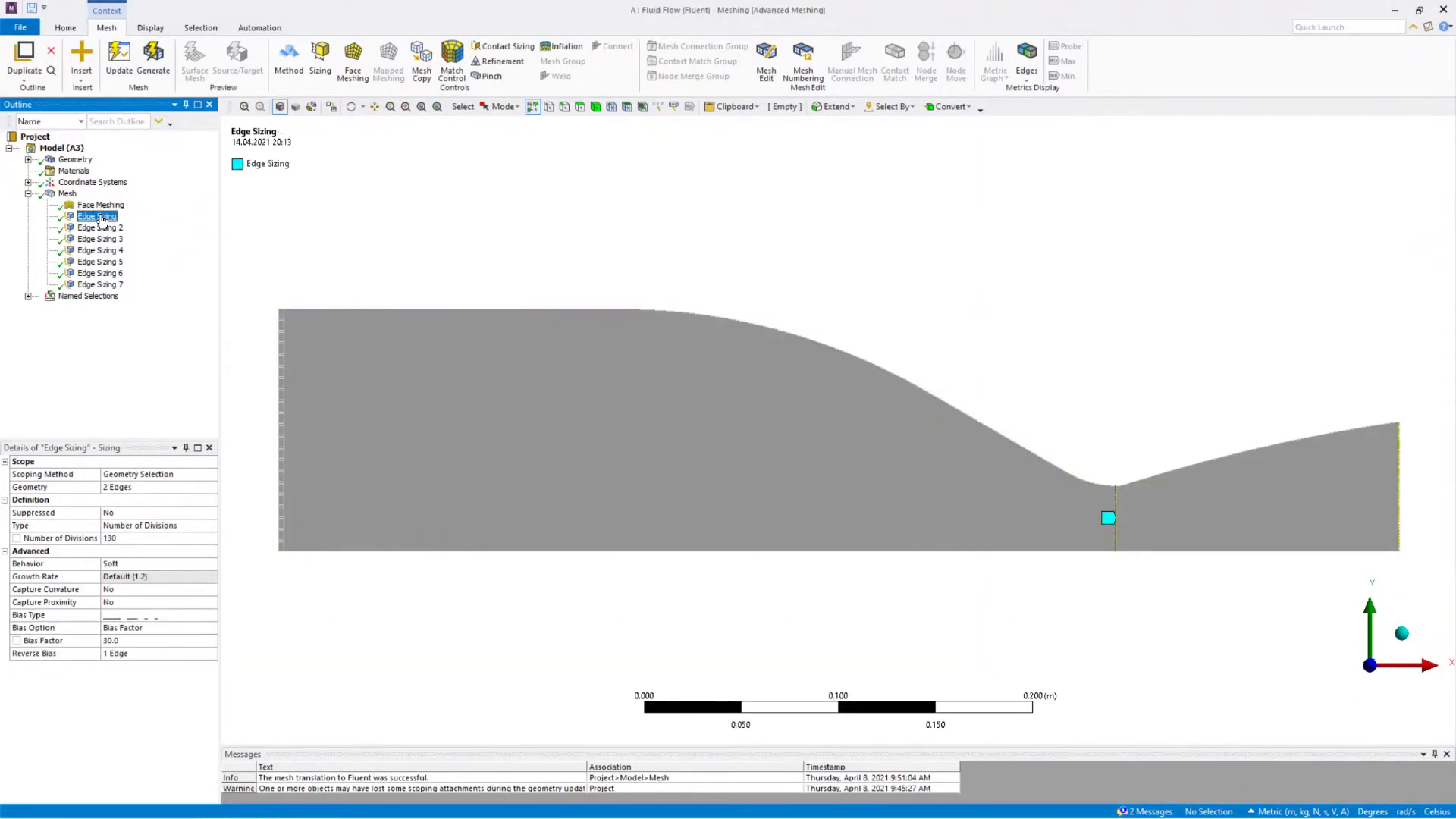
{"action": "left_click", "coordinate": [101, 239]}
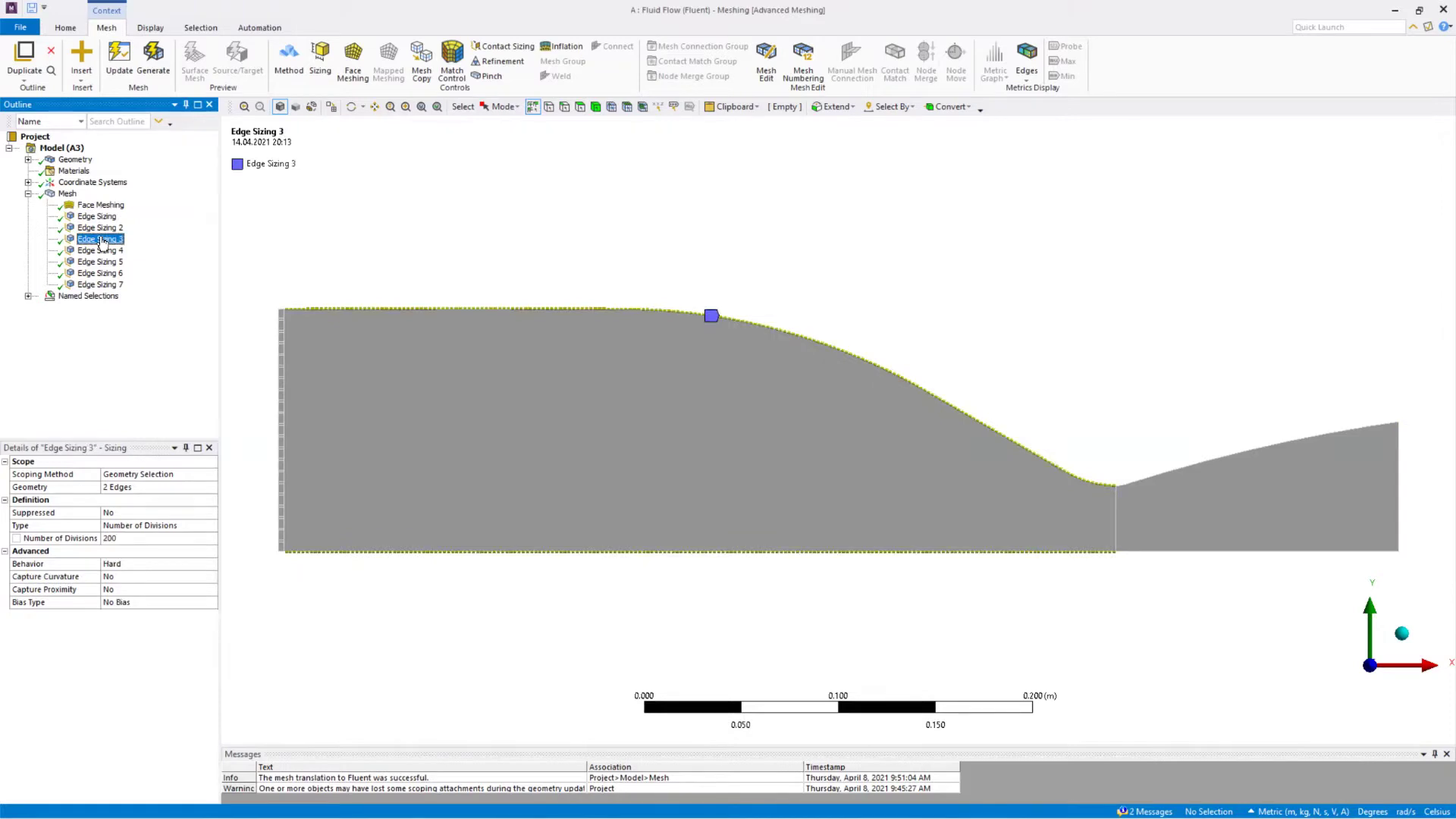
{"action": "left_click", "coordinate": [68, 195]}
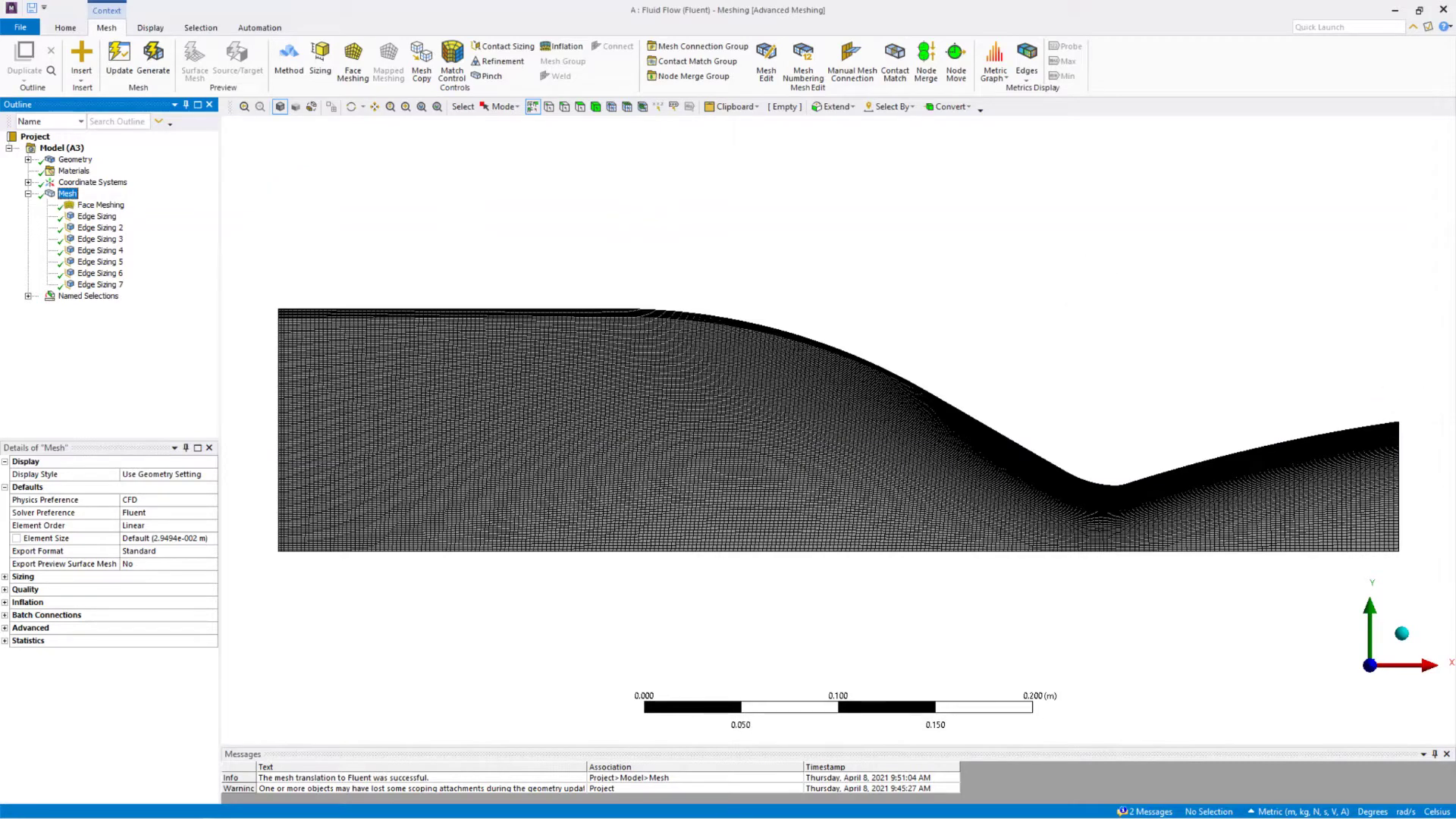
Zoom into the inlet corner and check the inlet-strip Edge Sizings 7 and 6.
{"action": "left_click", "coordinate": [256, 499]}
{"action": "right_click_drag", "start_coordinate": [256, 498], "coordinate": [307, 580]}
{"action": "left_click", "coordinate": [93, 286]}
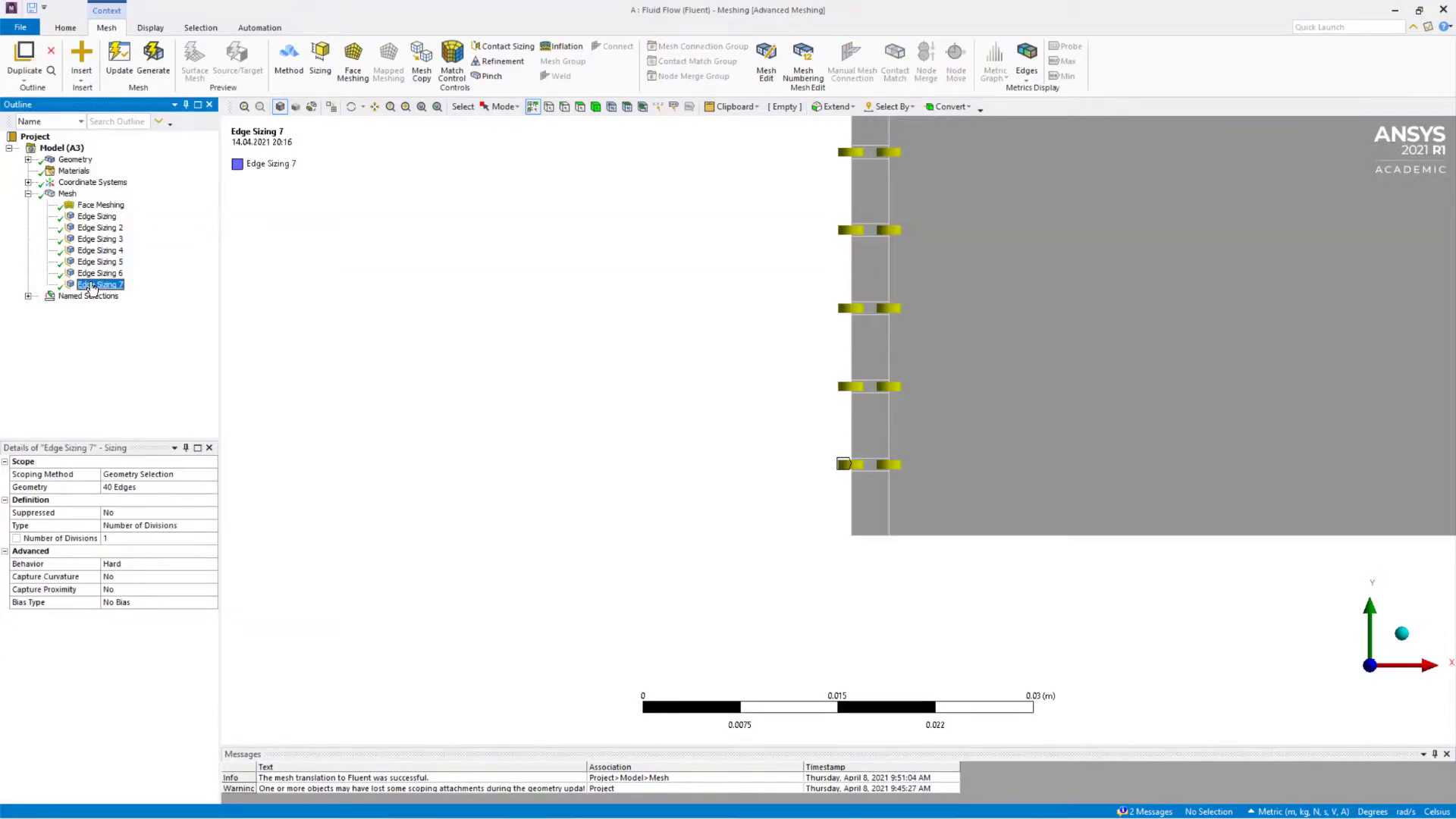
{"action": "left_click", "coordinate": [91, 274]}
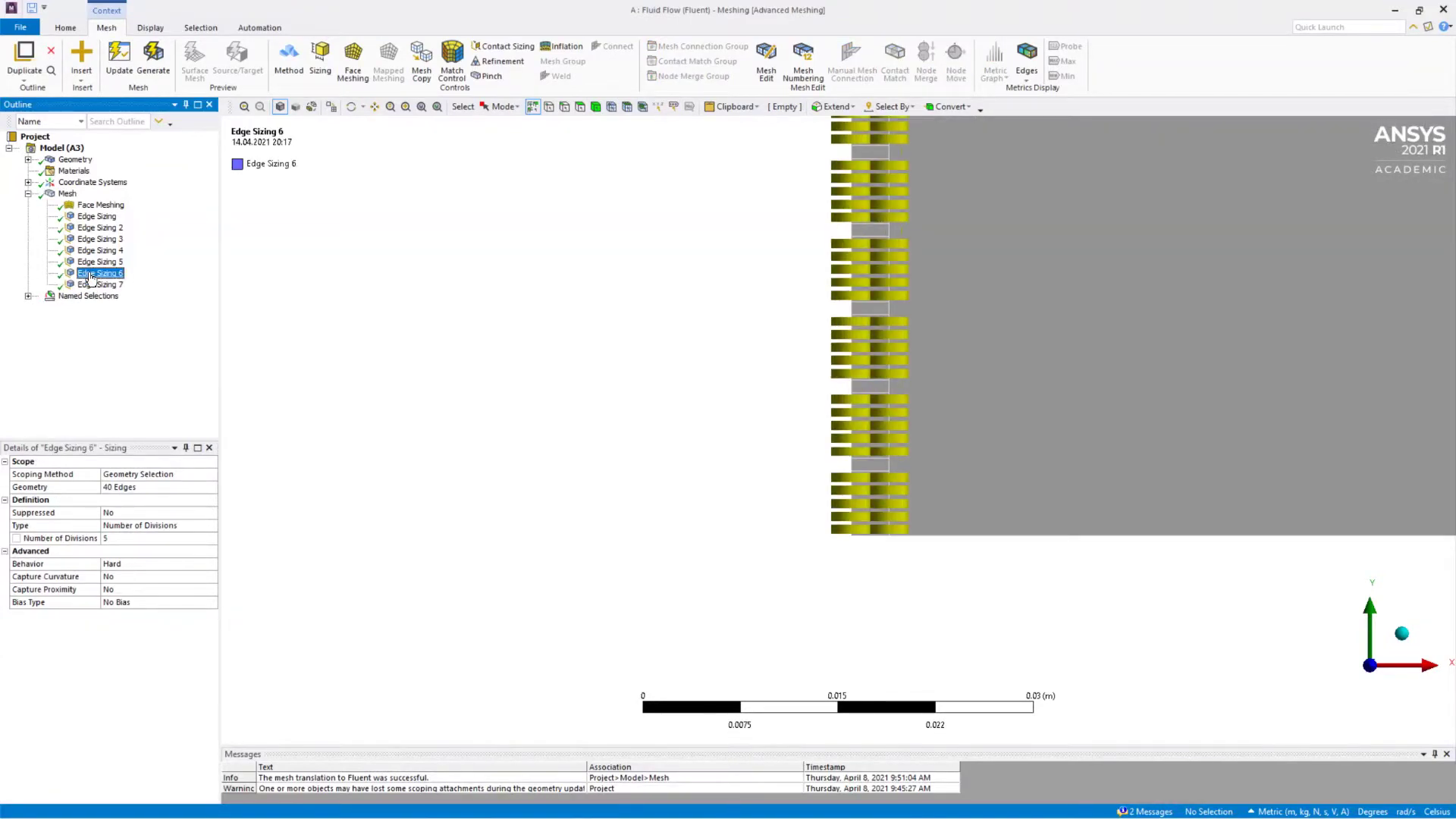
Display the whole mesh and inspect the oxy named selection's 21 inlet edges (0.1049 m).
{"action": "left_click", "coordinate": [67, 194]}
{"action": "left_click", "coordinate": [421, 107]}
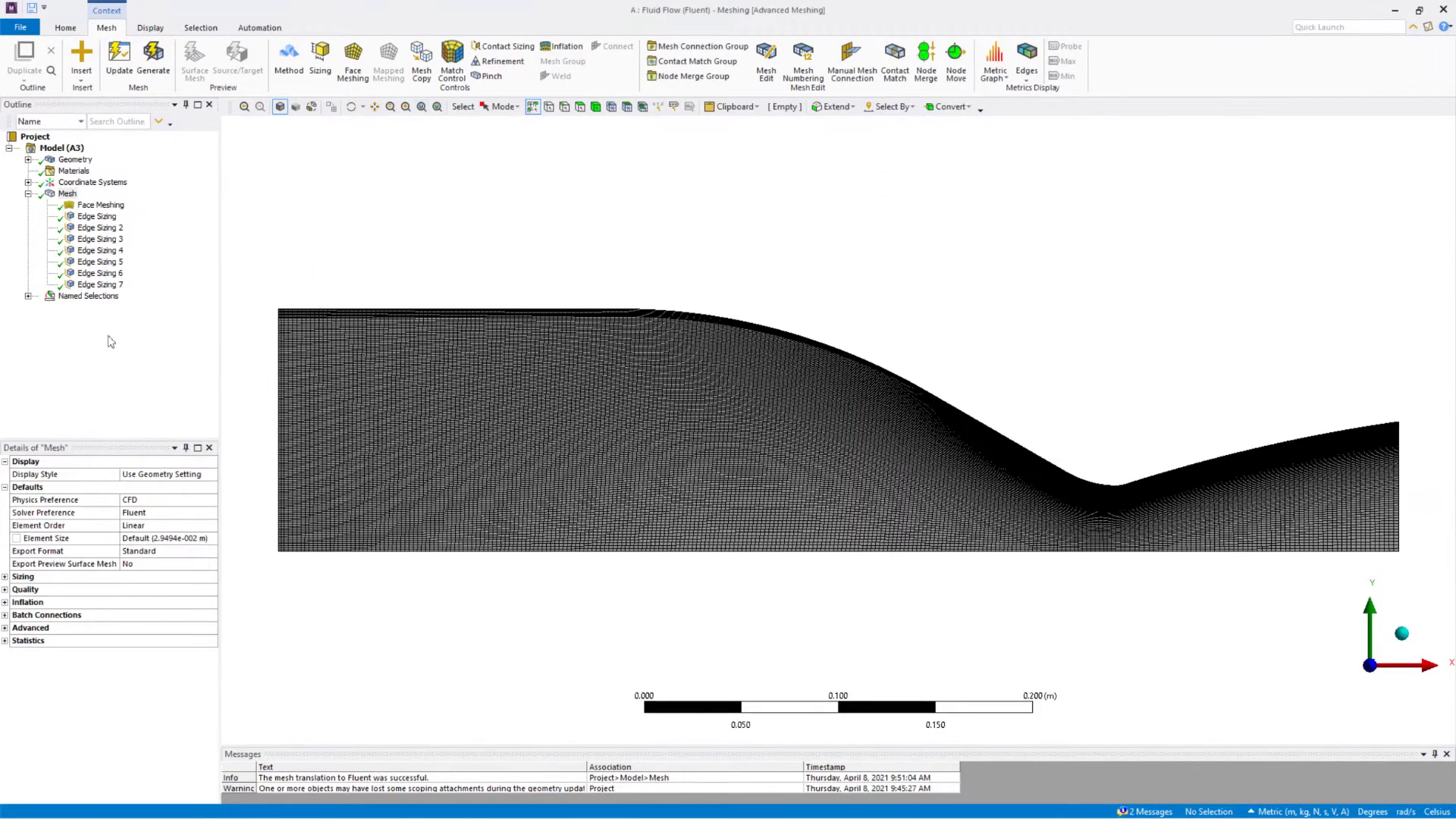
{"action": "left_click", "coordinate": [29, 296]}
{"action": "left_click", "coordinate": [84, 308]}
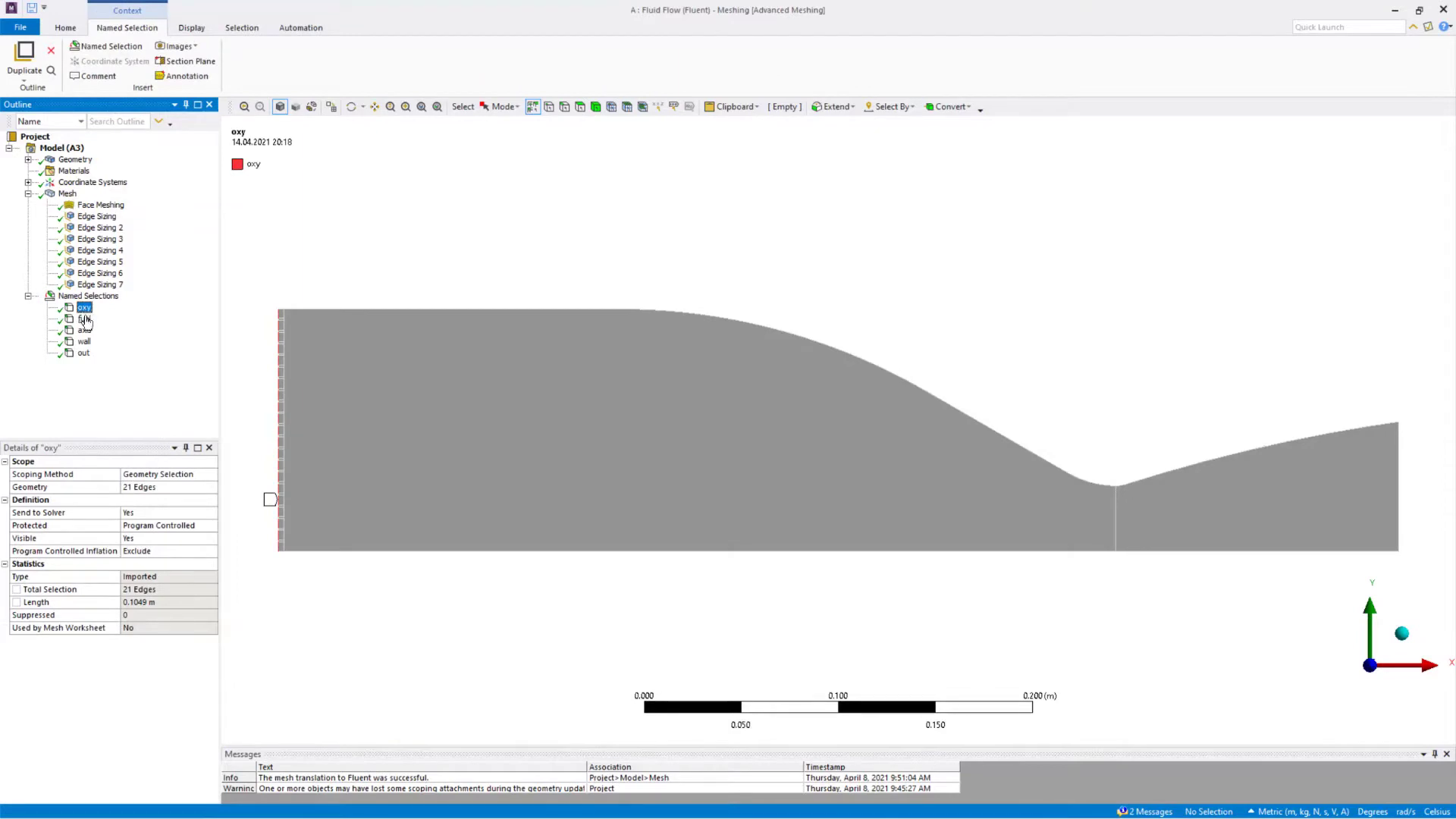
Check the edges of the fuel, axis, wall (3 edges, 0.60026 m) and out named selections.
{"action": "left_click", "coordinate": [84, 319]}
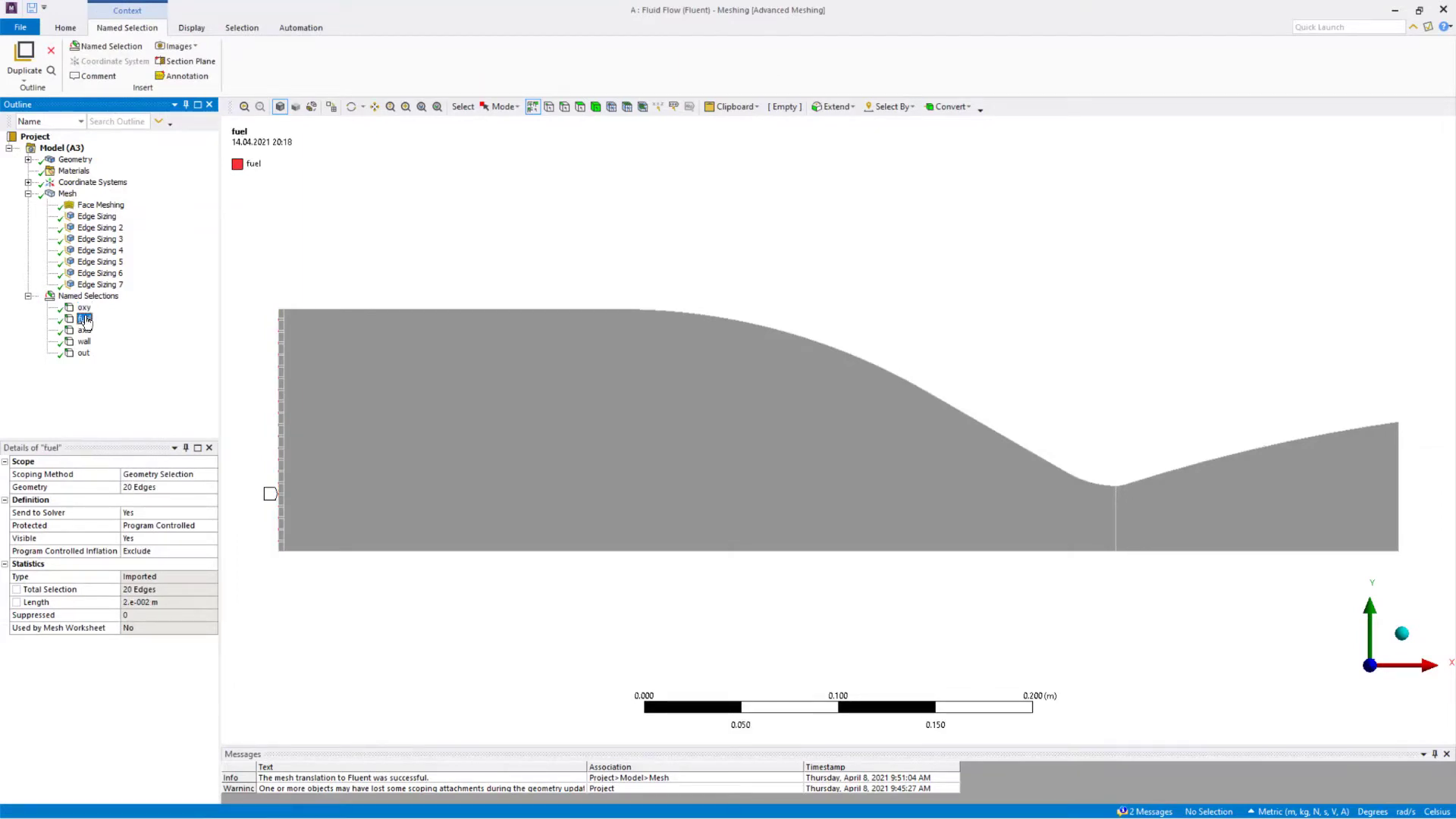
{"action": "left_click", "coordinate": [86, 331]}
{"action": "left_click", "coordinate": [84, 342]}
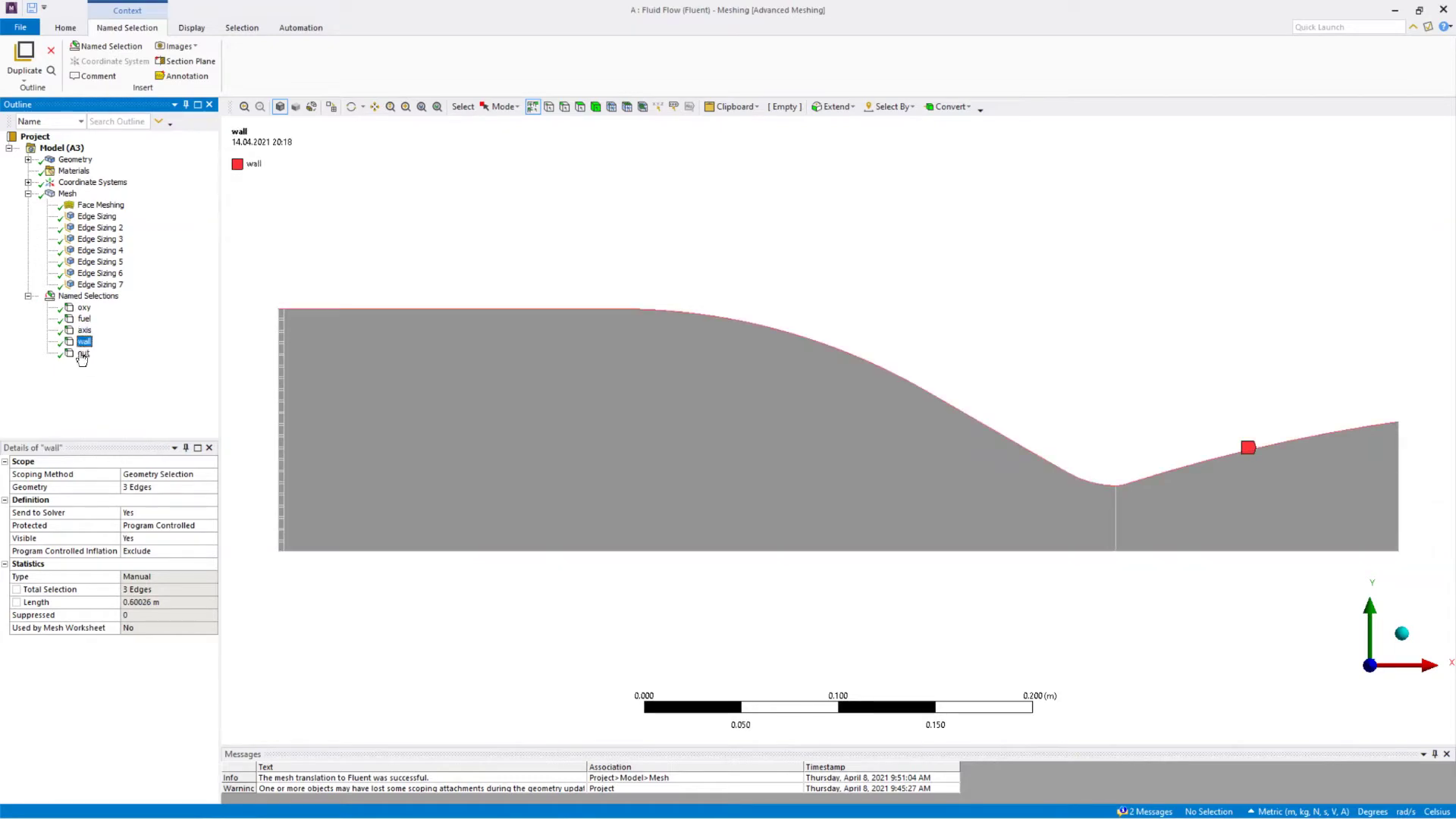
{"action": "left_click", "coordinate": [83, 354]}
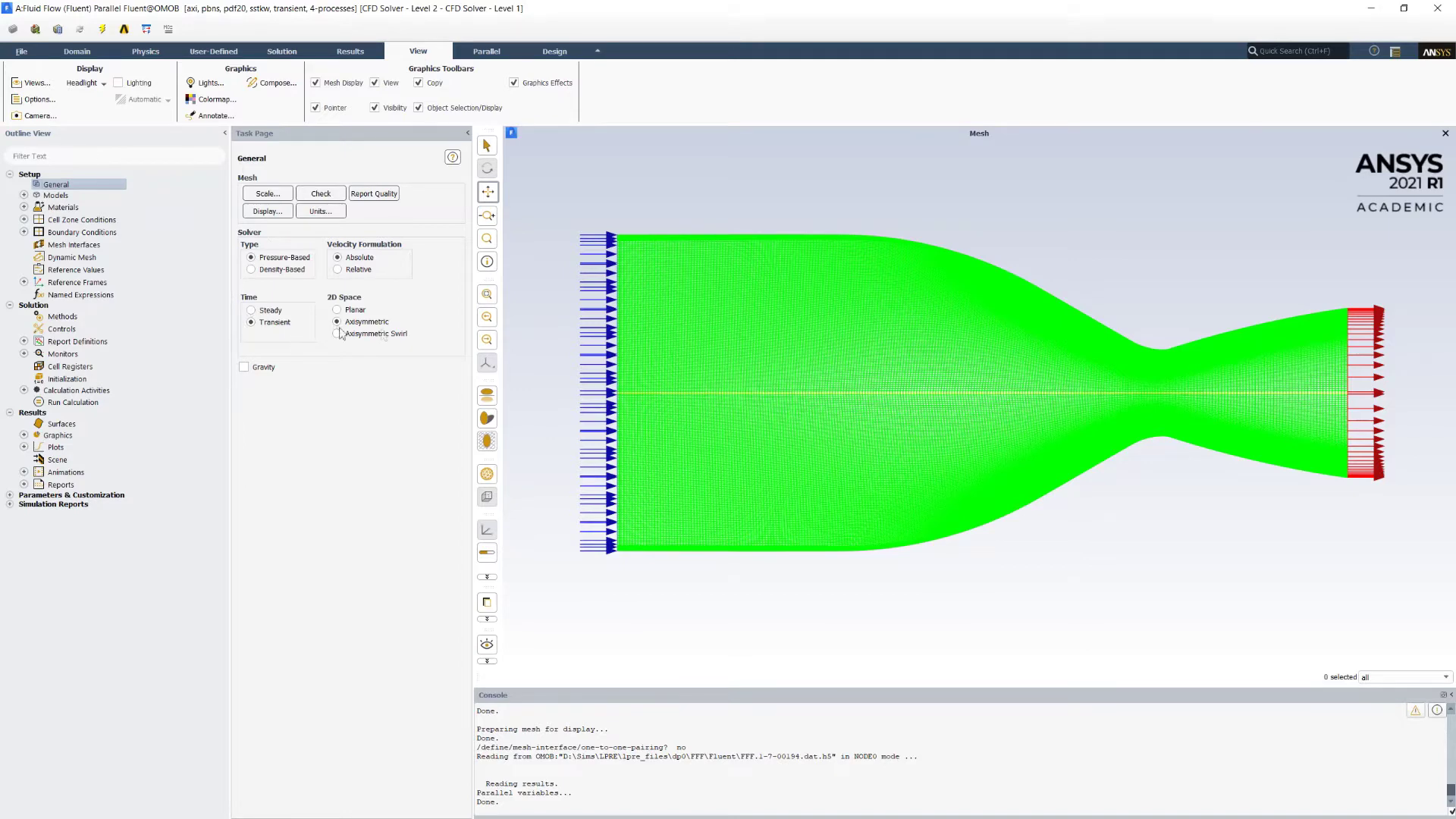
Open the Species Model settings: non-premixed, steady diffusion flamelet, non-adiabatic, 2000000 Pa.
{"action": "double_click", "coordinate": [57, 196]}
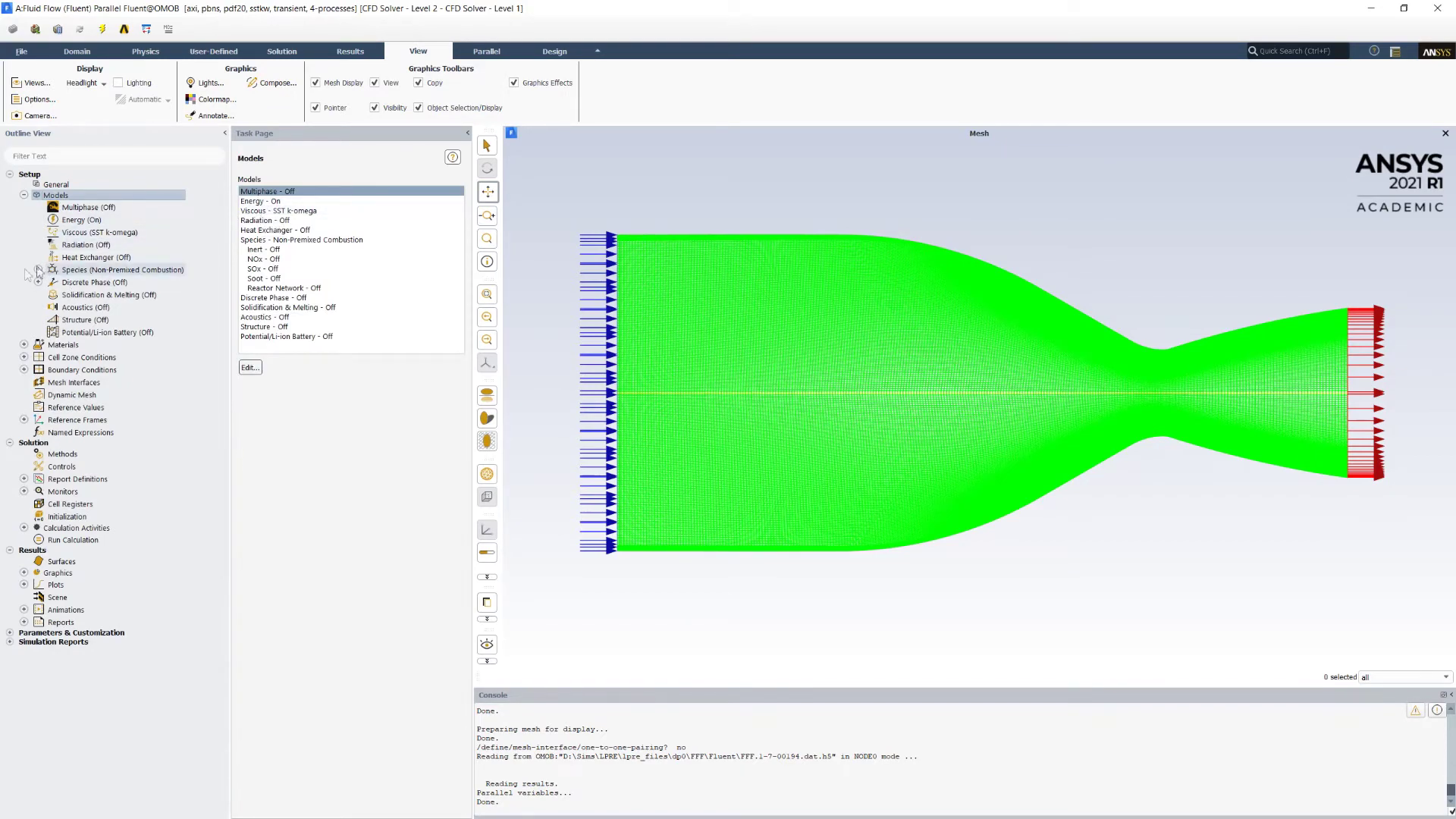
{"action": "left_click", "coordinate": [93, 272]}
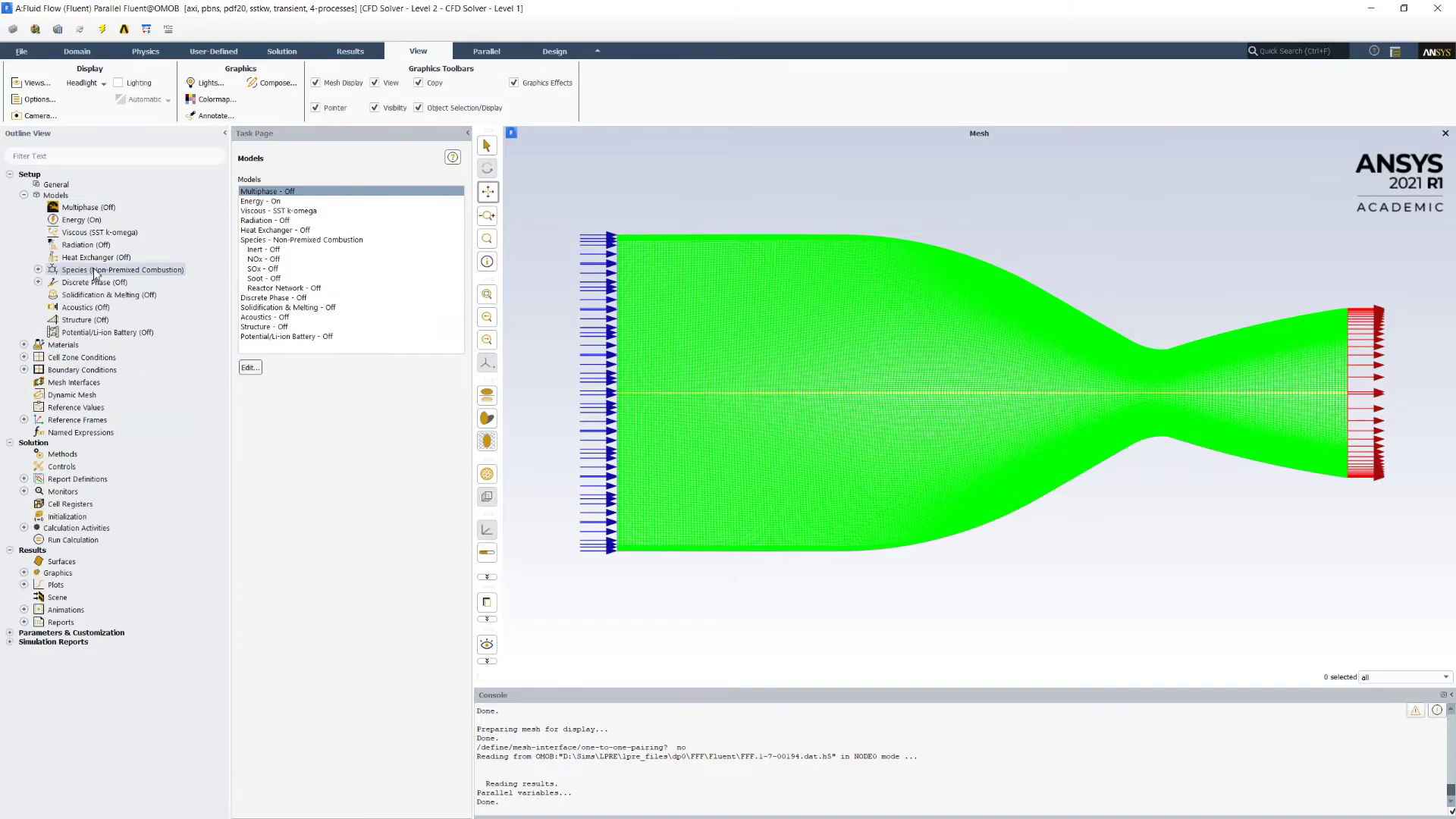
{"action": "double_click", "coordinate": [94, 272]}
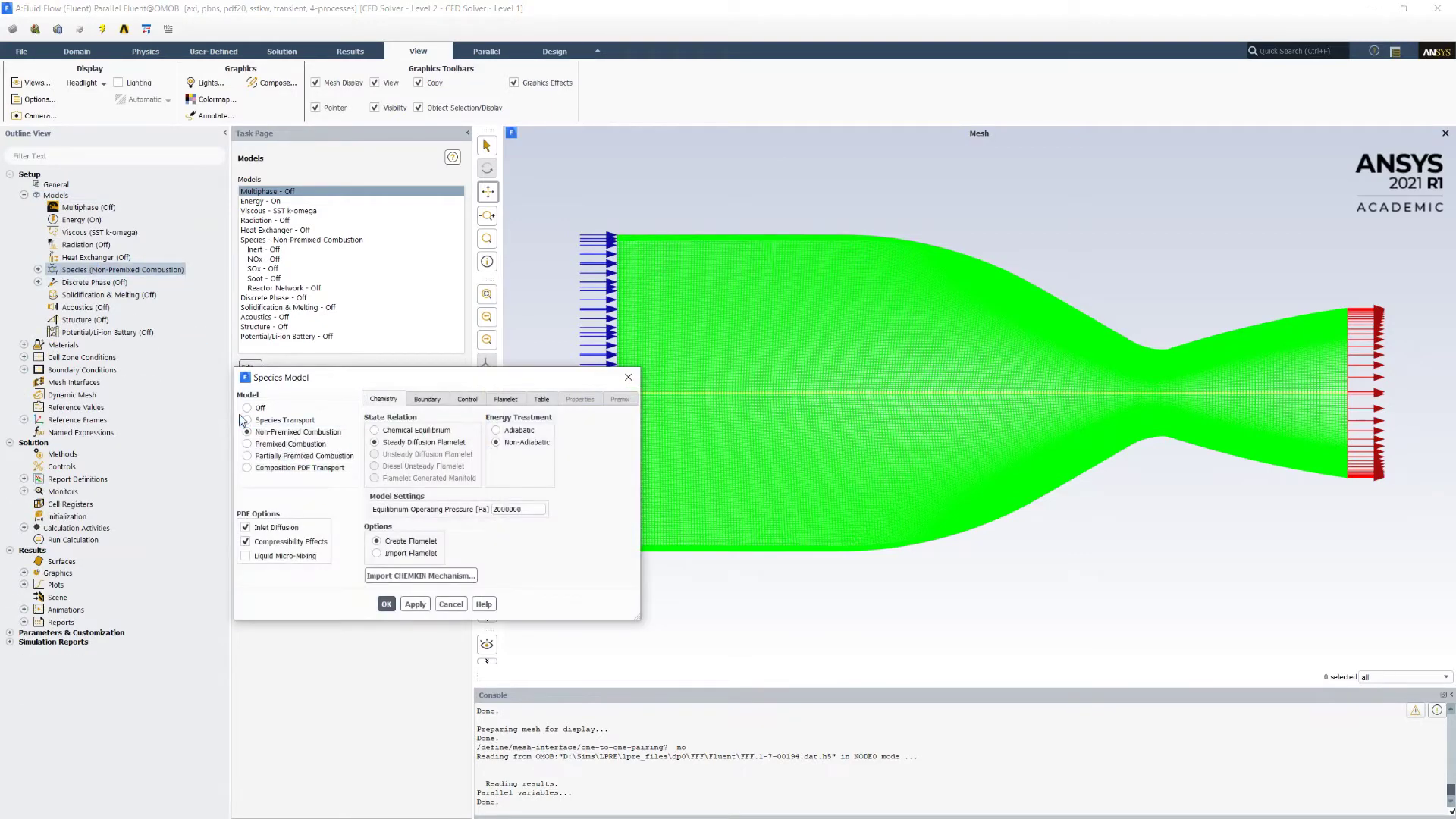
Try Species Transport, return to Non-Premixed Combustion, and prepare CHEMKIN import with grimech30.dat and thermo30.dat.
{"action": "left_click", "coordinate": [262, 421]}
{"action": "left_click", "coordinate": [273, 422]}
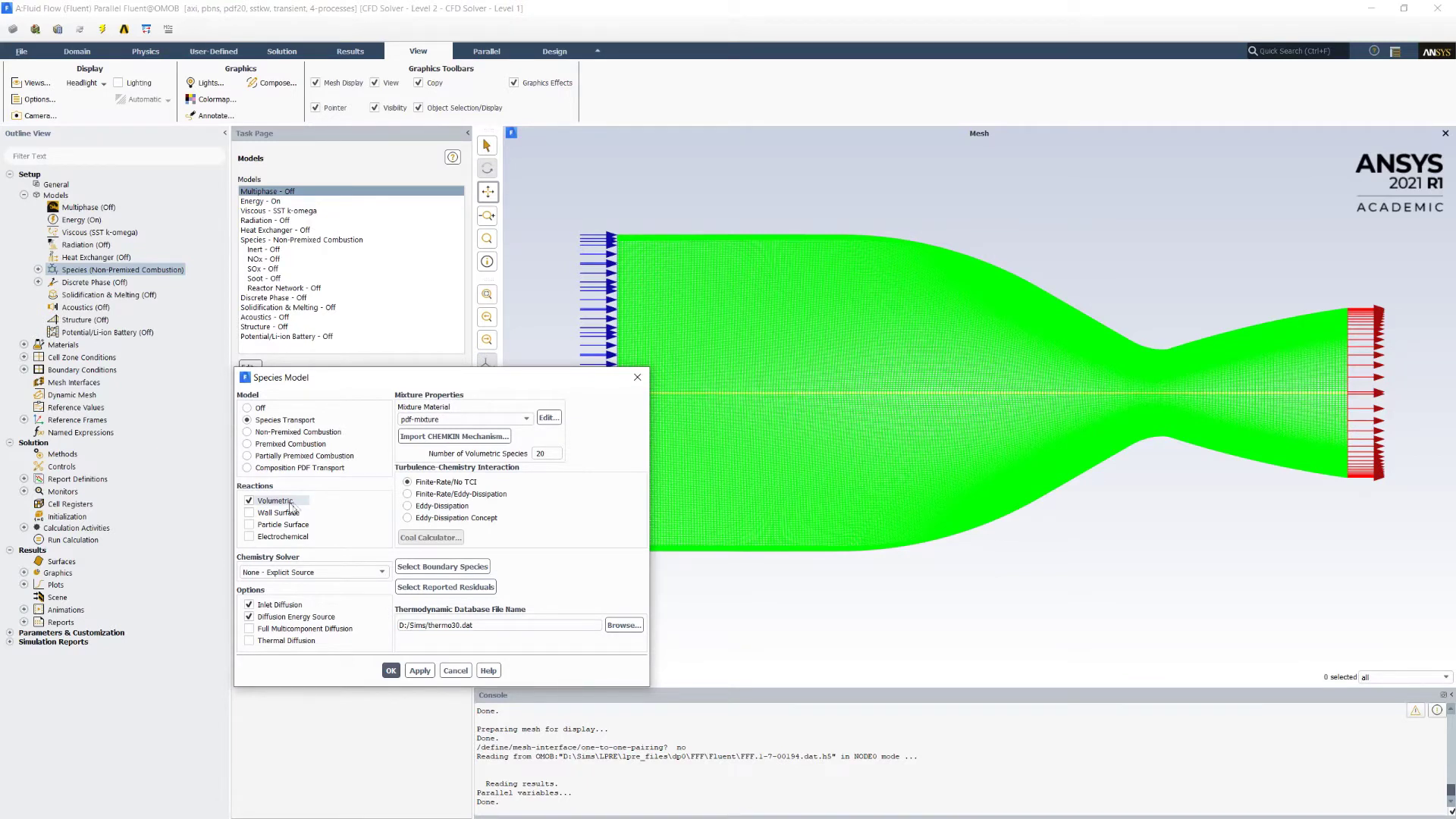
{"action": "left_click", "coordinate": [301, 432]}
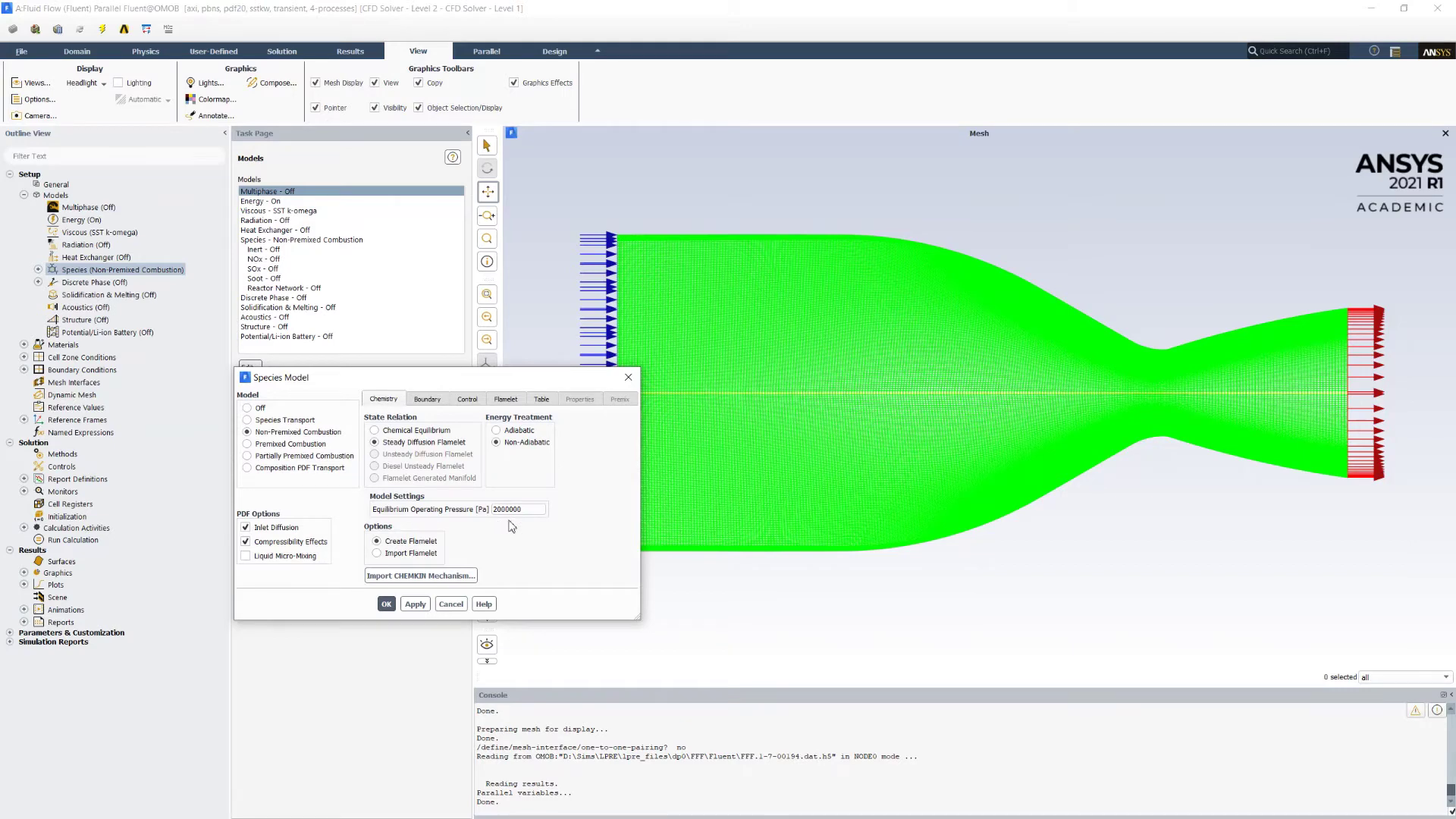
{"action": "left_click", "coordinate": [398, 576]}
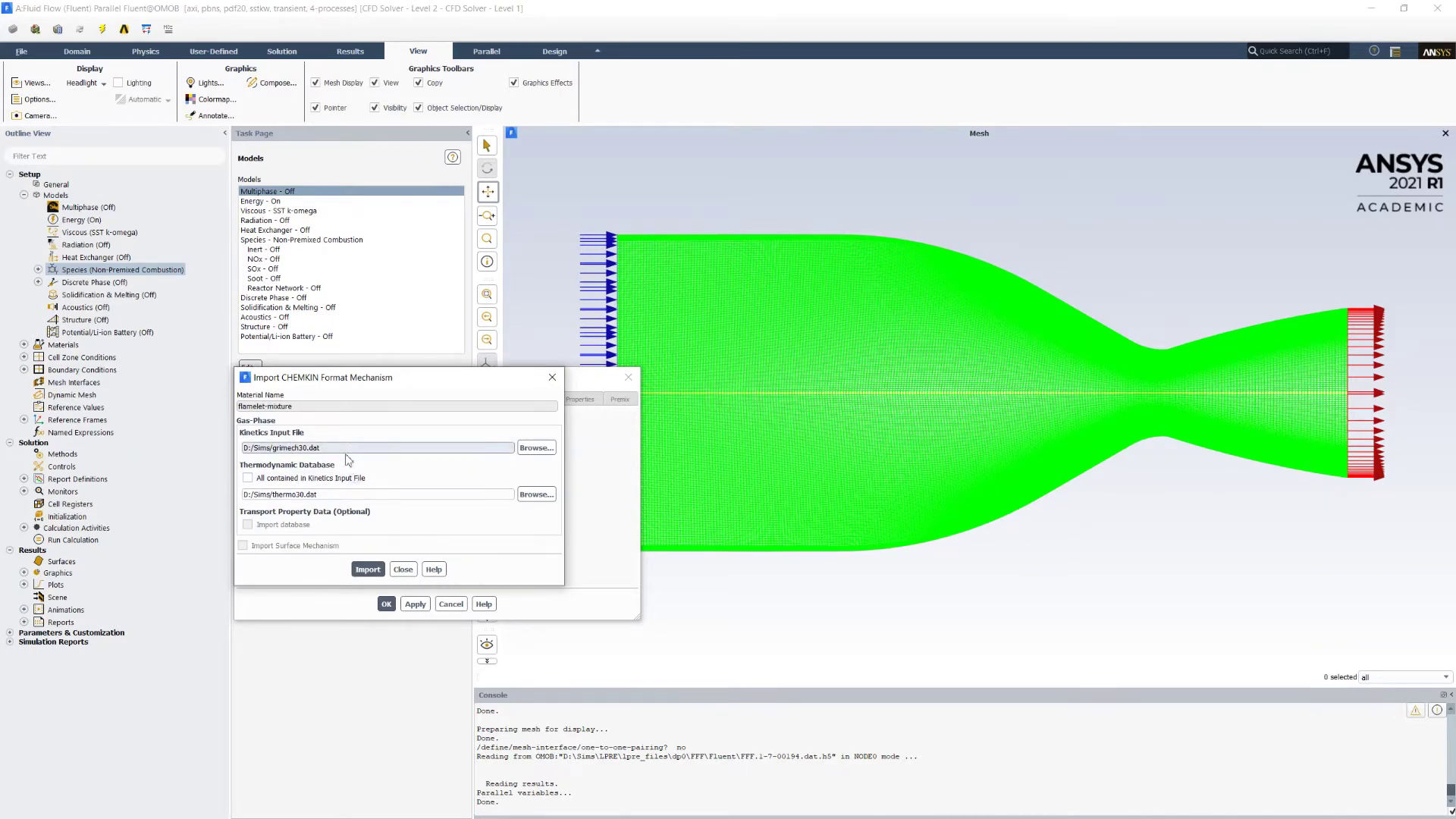
Import the CHEMKIN mechanism and confirm ch4 fuel and o2 oxidiser at 300 K in mole fractions.
{"action": "left_click", "coordinate": [368, 570]}
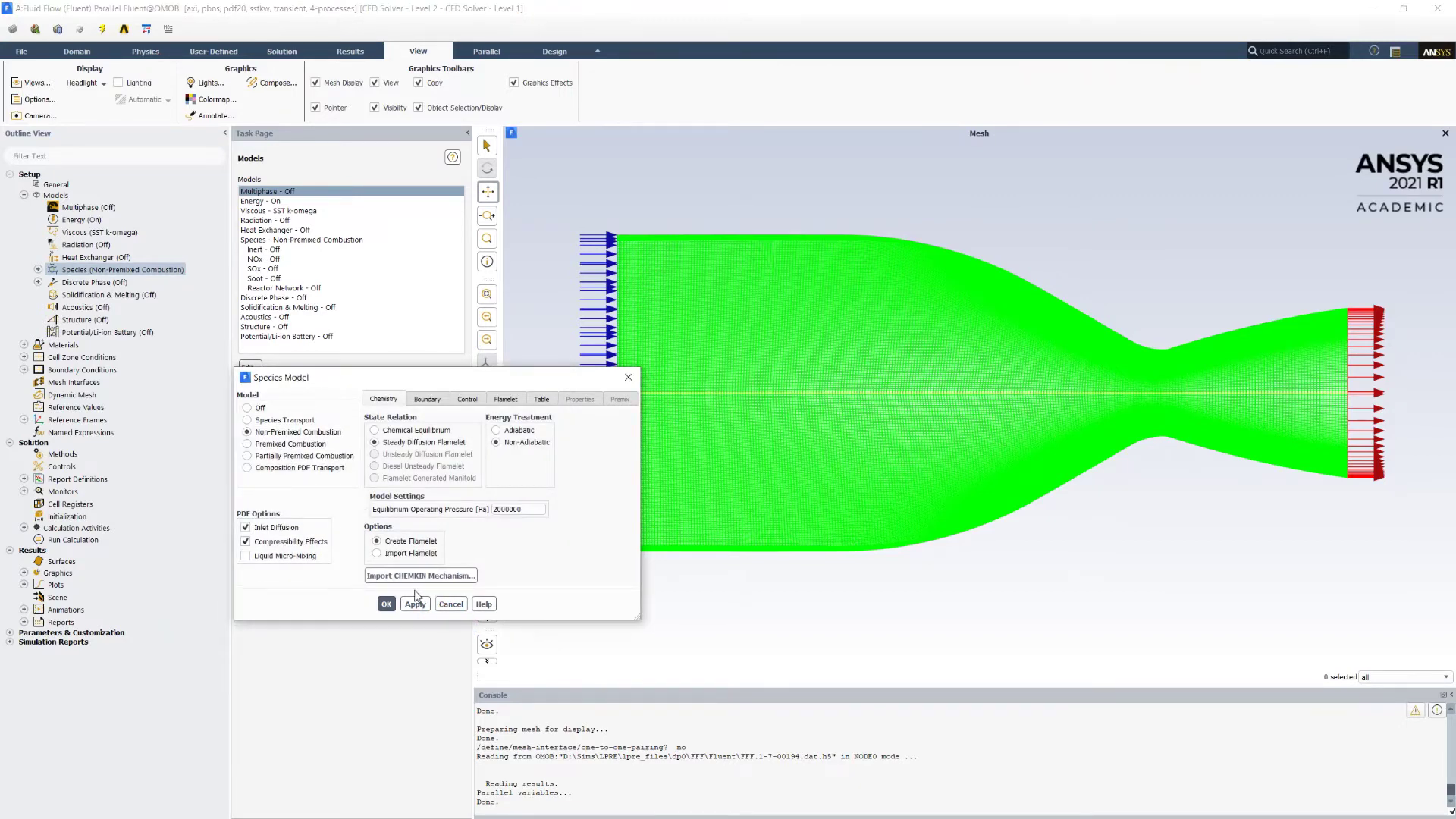
{"action": "left_click", "coordinate": [421, 400]}
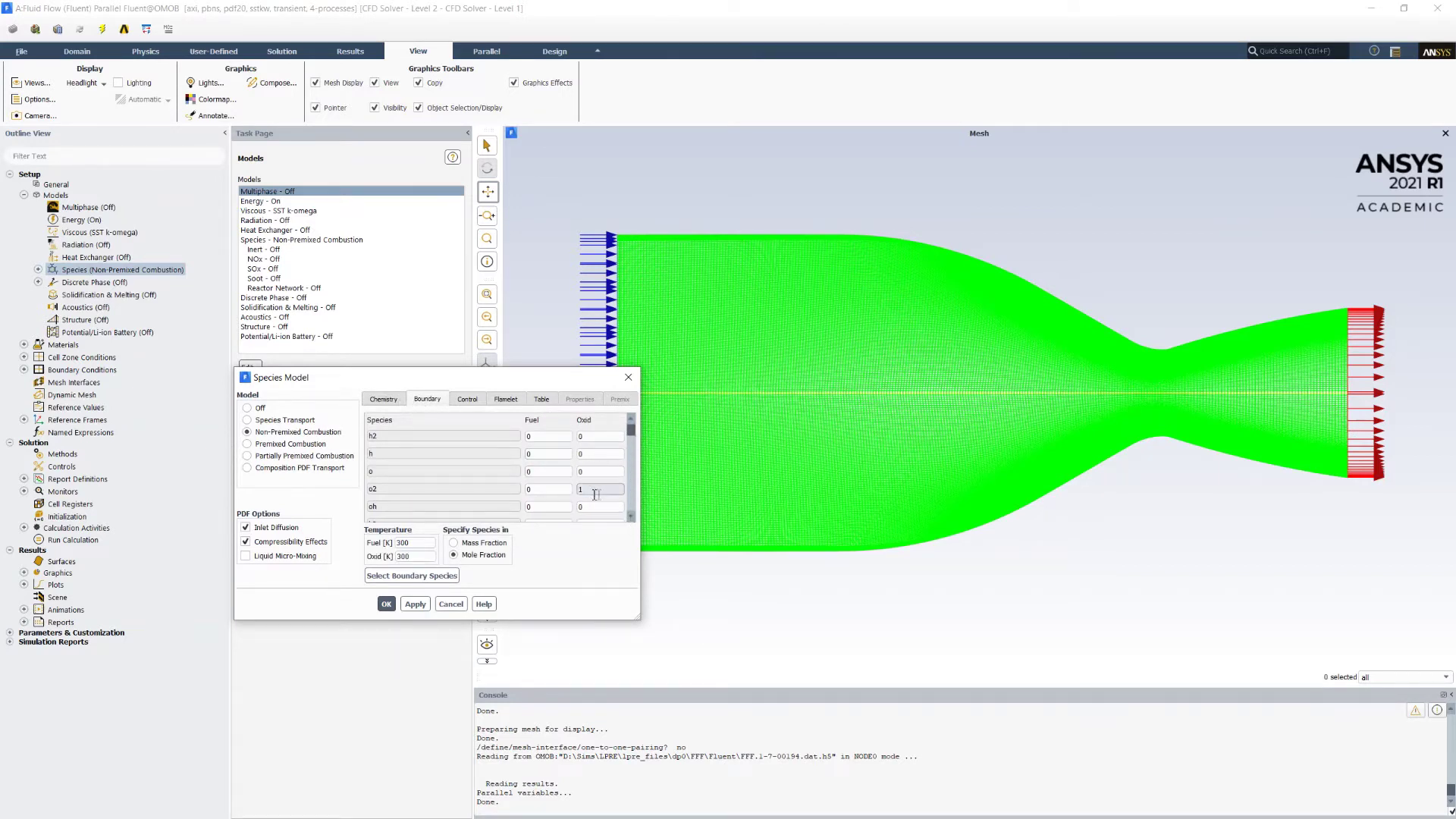
{"action": "scroll", "coordinate": [623, 494], "scroll_direction": "down", "scroll_amount": 6}
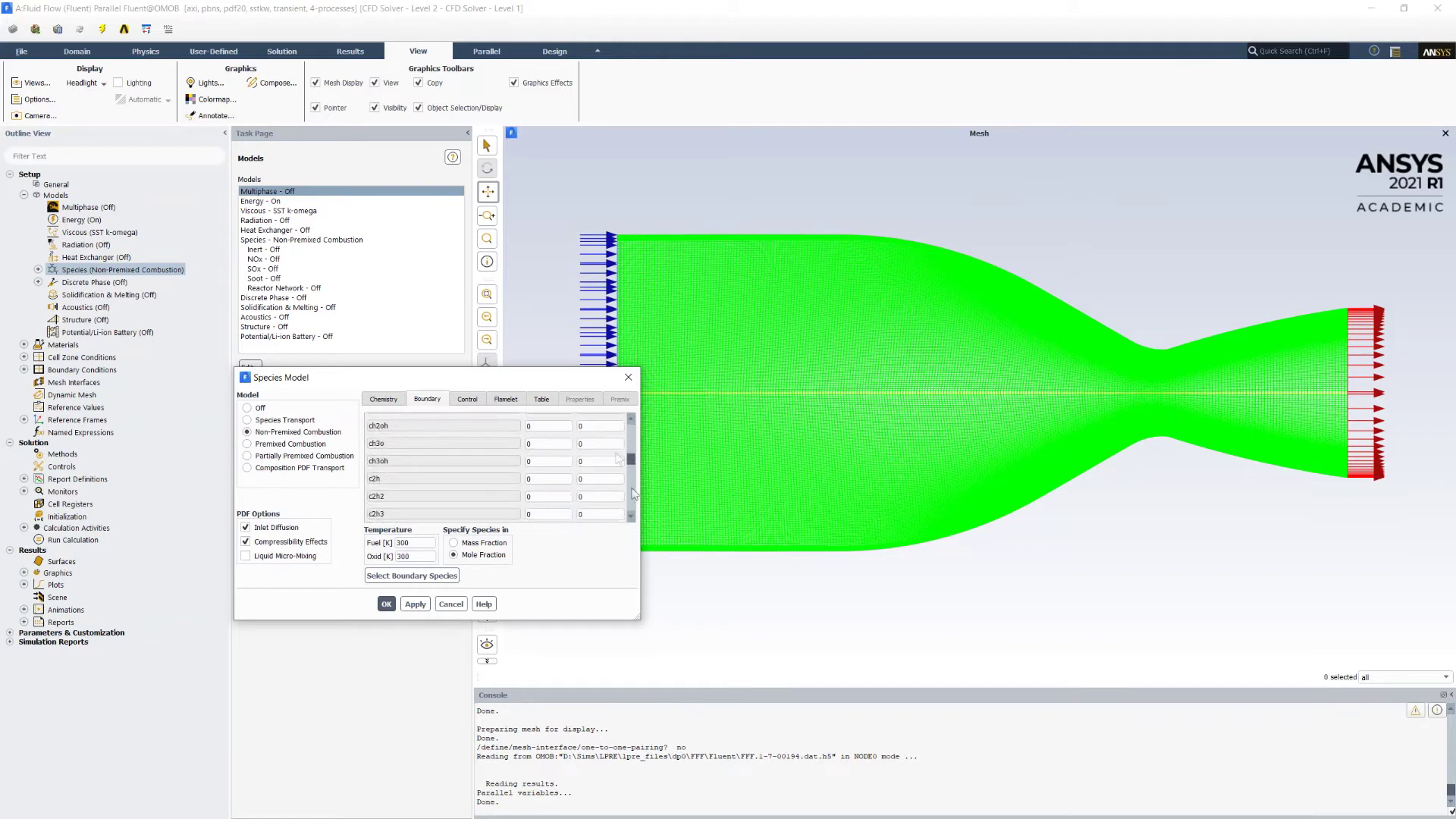
{"action": "scroll", "coordinate": [626, 438], "scroll_direction": "up", "scroll_amount": 2}
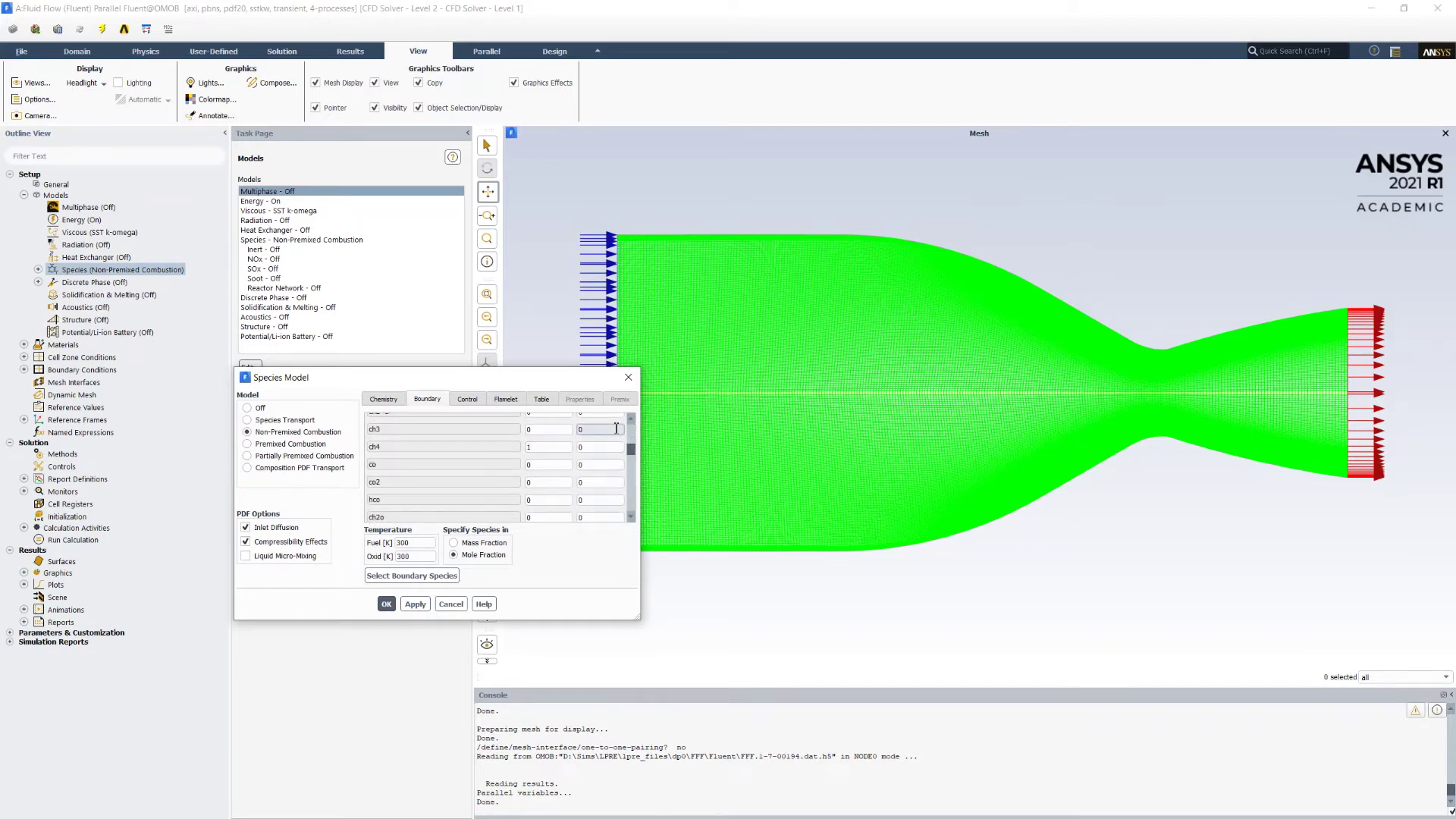
{"action": "scroll", "coordinate": [634, 440], "scroll_direction": "up", "scroll_amount": 4}
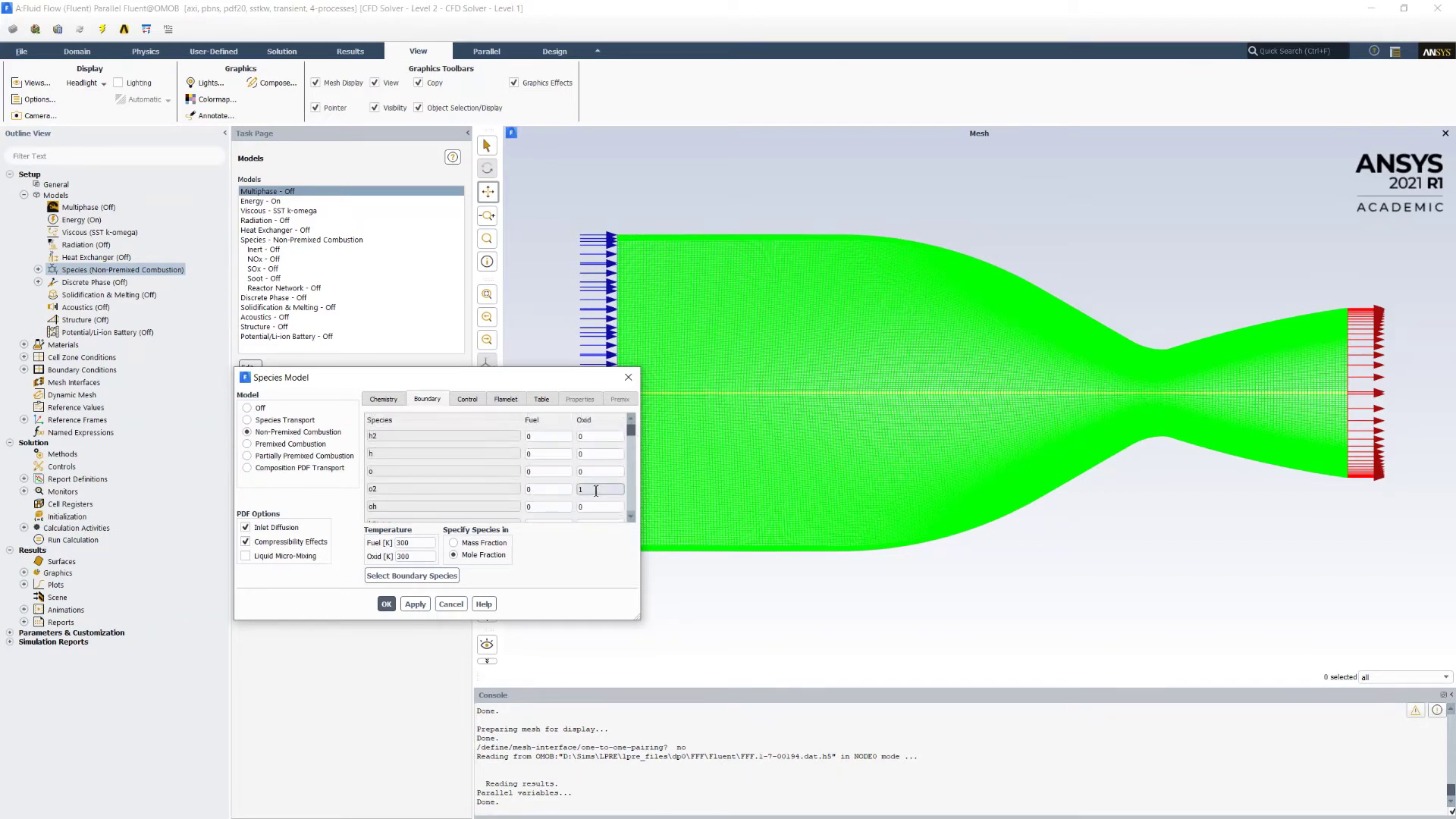
{"action": "left_click", "coordinate": [469, 399]}
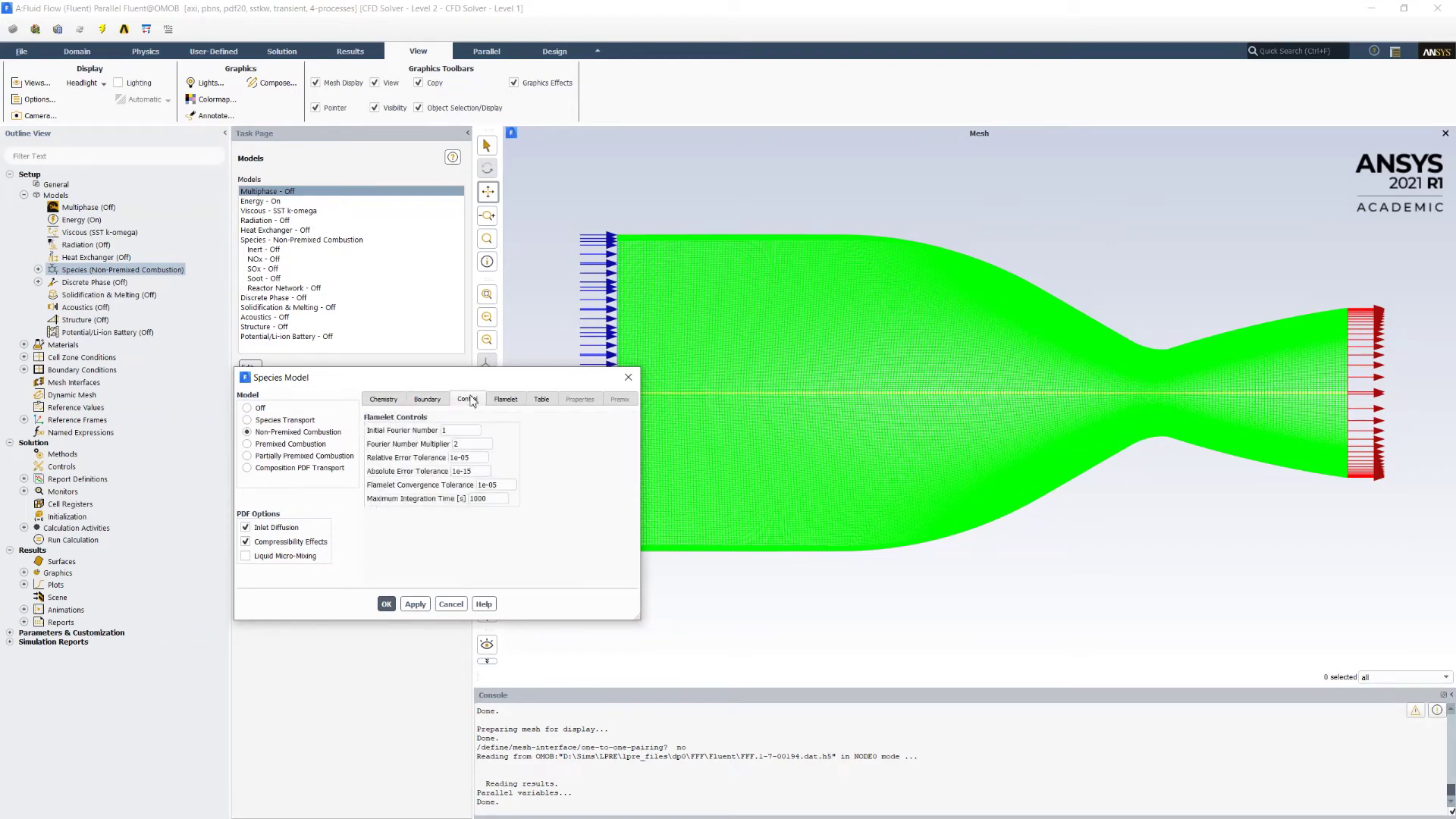
Review the Flamelet and Table parameters, then cancel out of the Species Model dialog.
{"action": "left_click", "coordinate": [506, 400]}
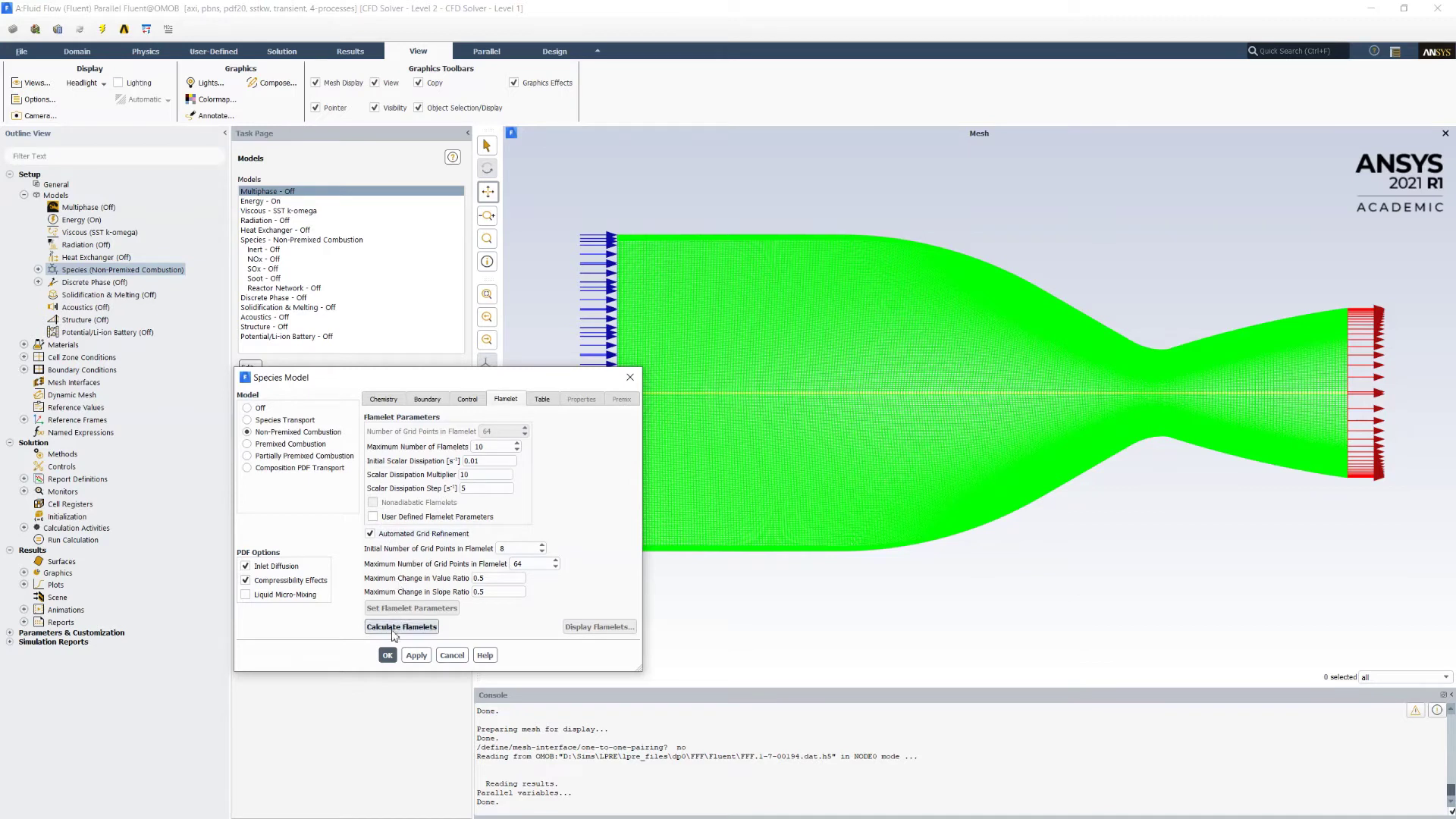
{"action": "left_click", "coordinate": [542, 400]}
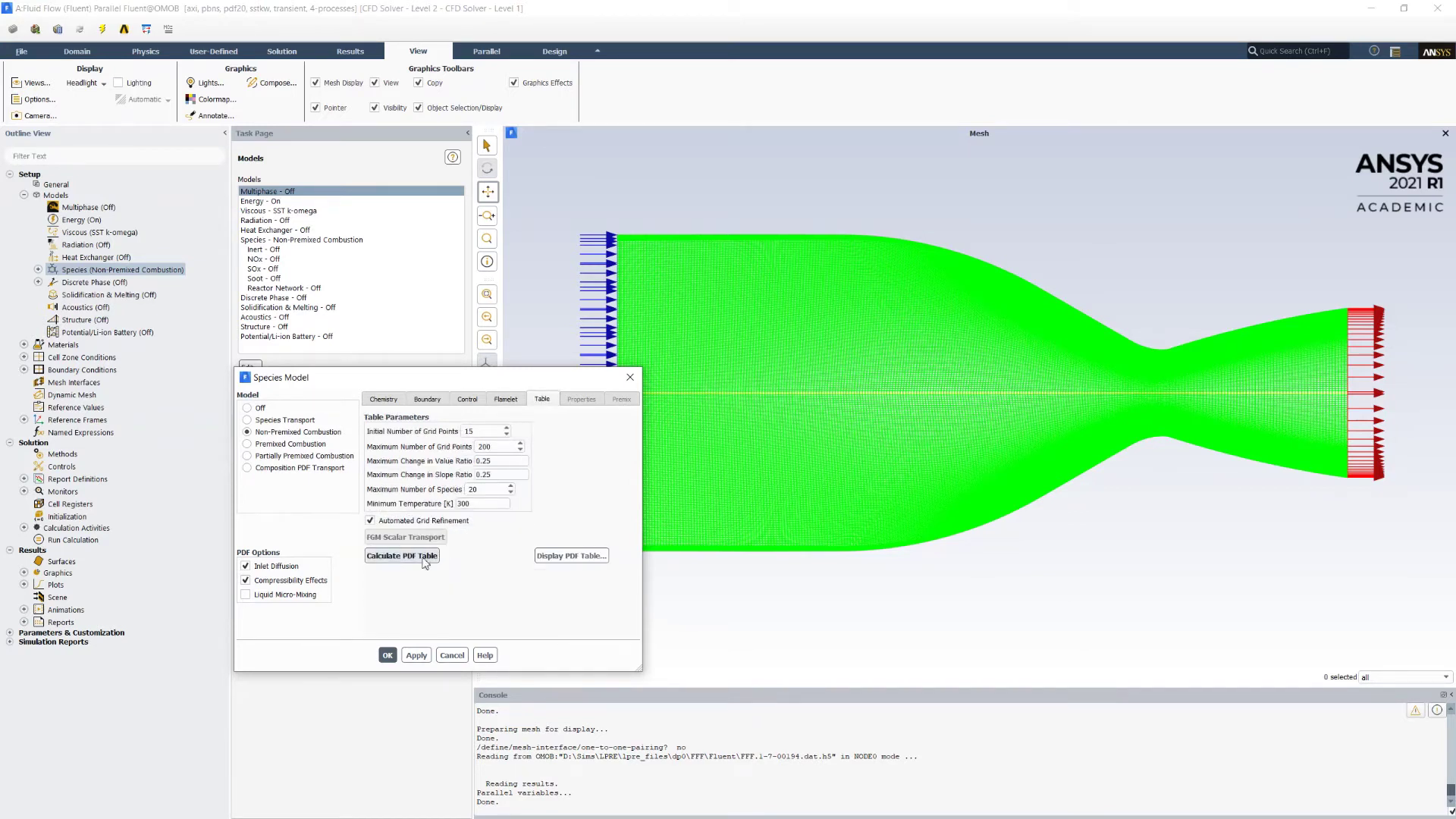
{"action": "left_click", "coordinate": [452, 655]}
List the pdf-mixture species under Materials and bring up the Boundary Conditions zone list.
{"action": "left_click", "coordinate": [24, 344]}
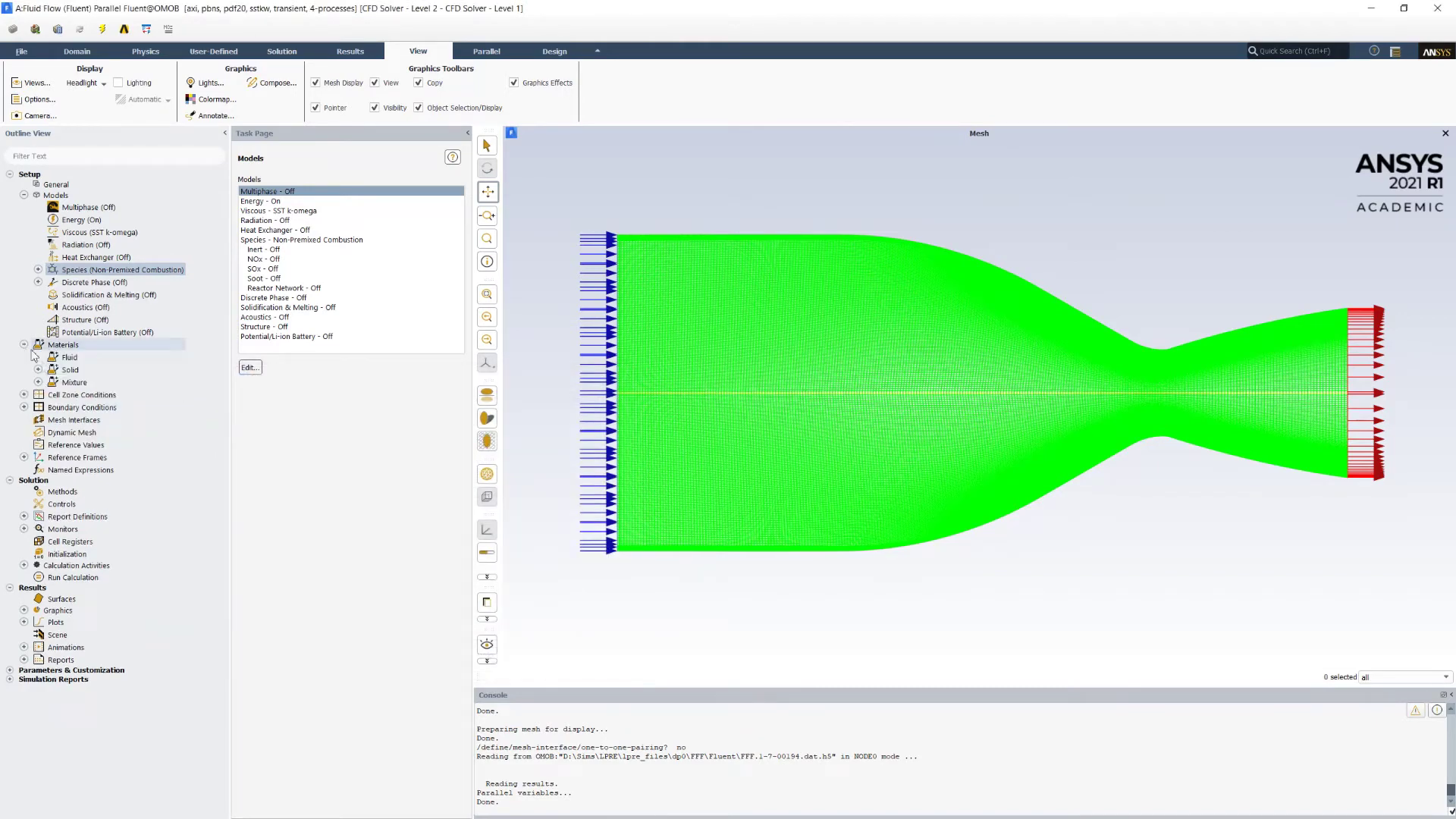
{"action": "left_click", "coordinate": [38, 382]}
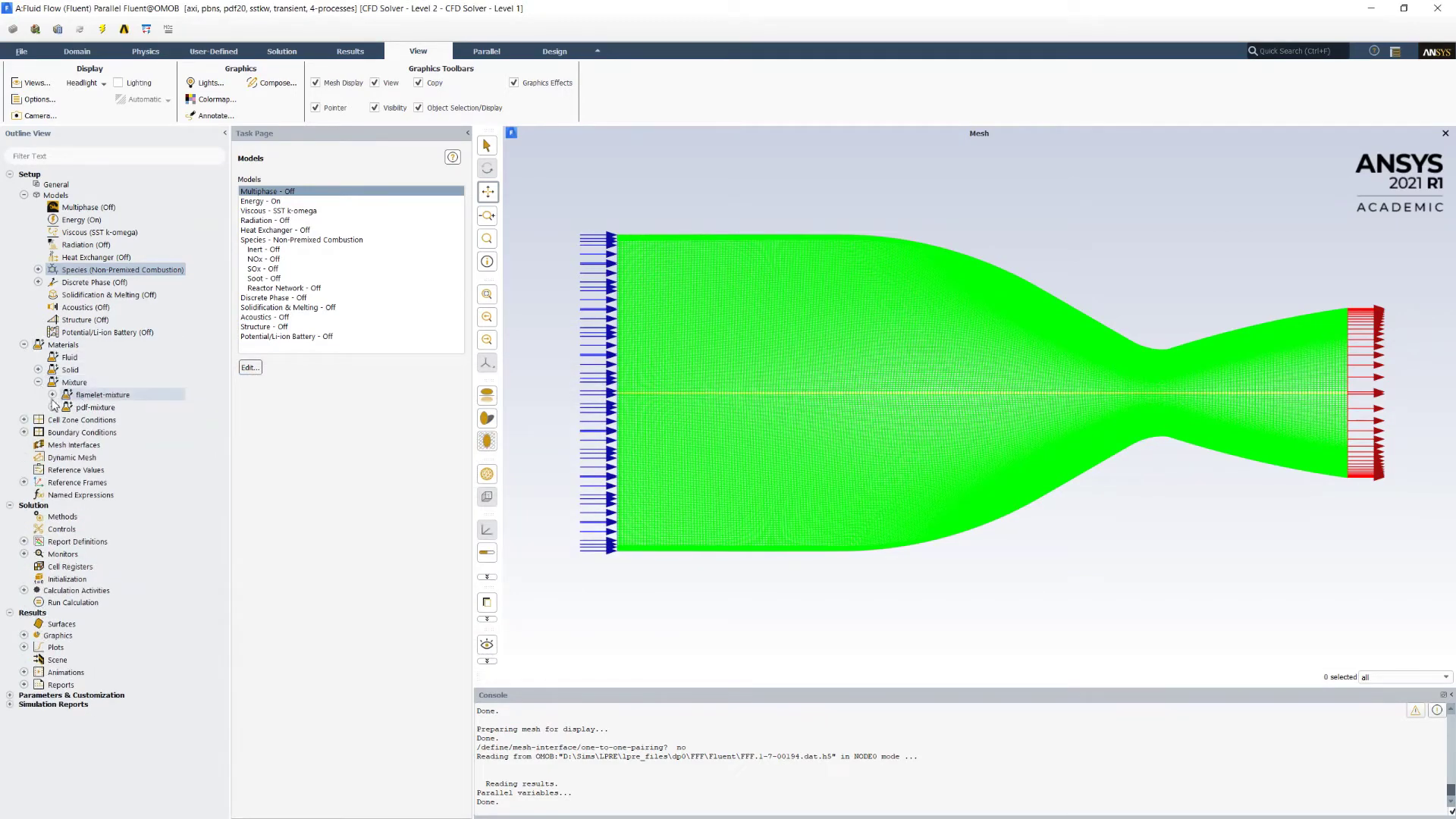
{"action": "left_click", "coordinate": [52, 408]}
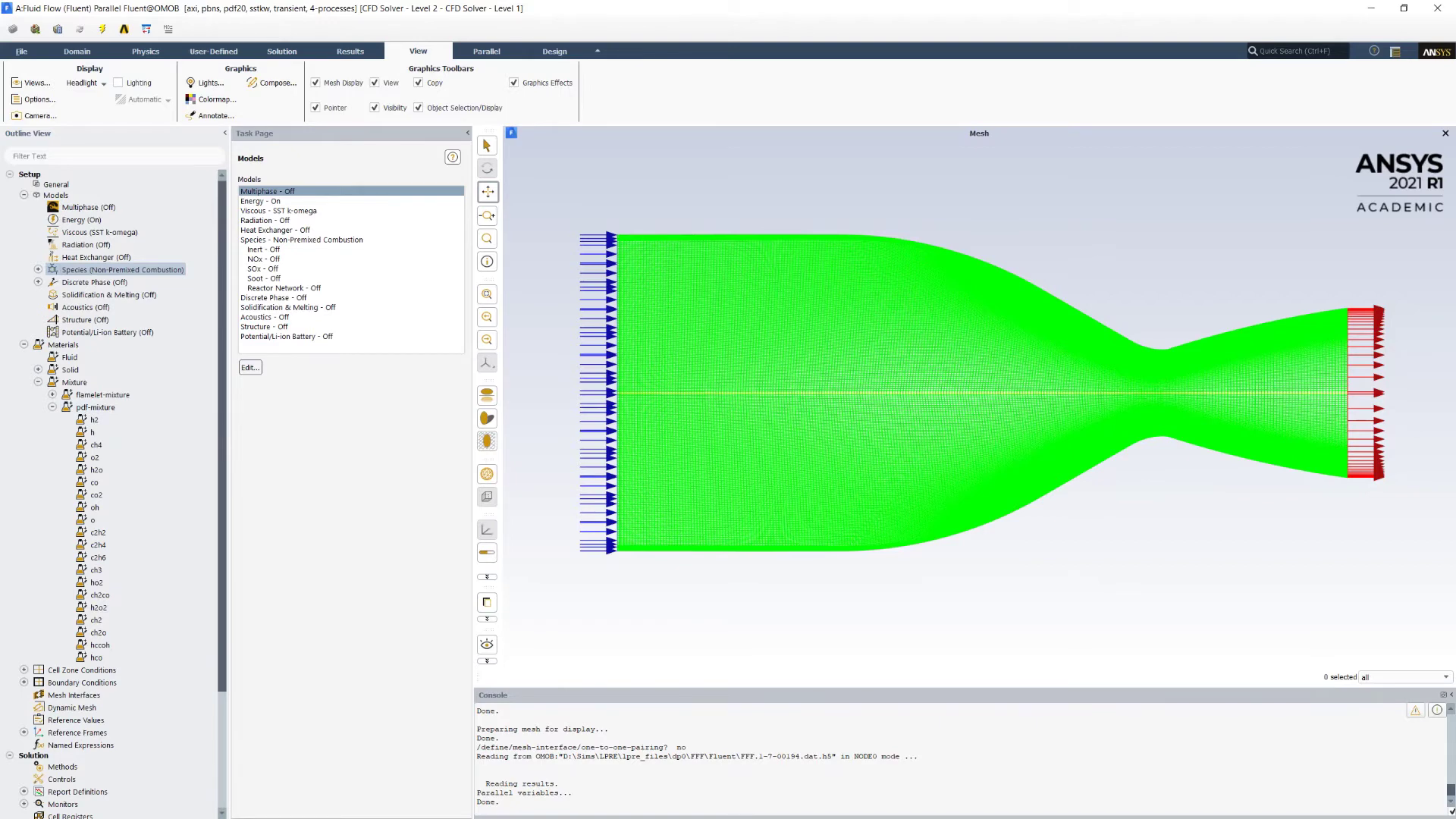
{"action": "double_click", "coordinate": [82, 682]}
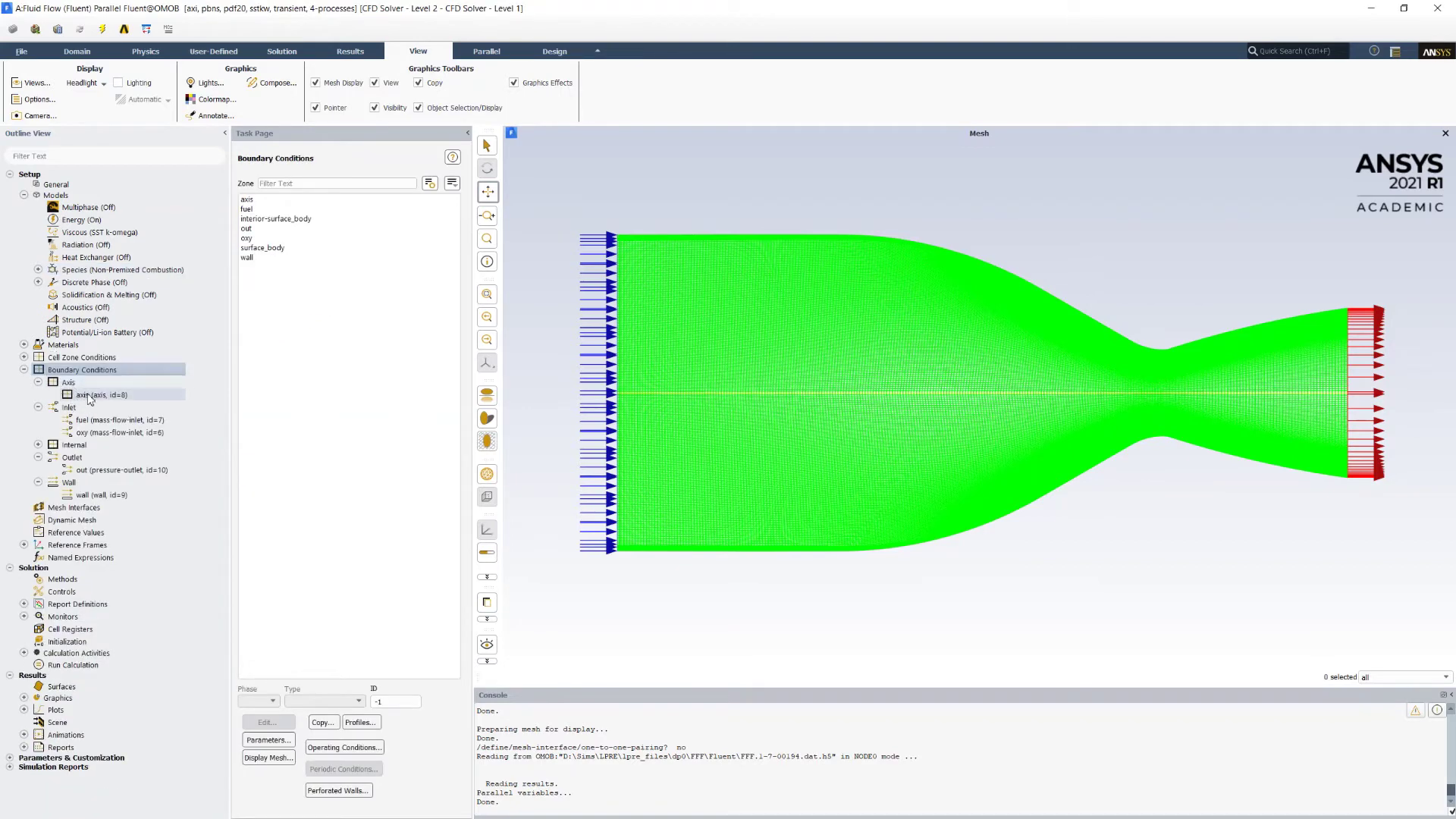
{"action": "double_click", "coordinate": [90, 395]}
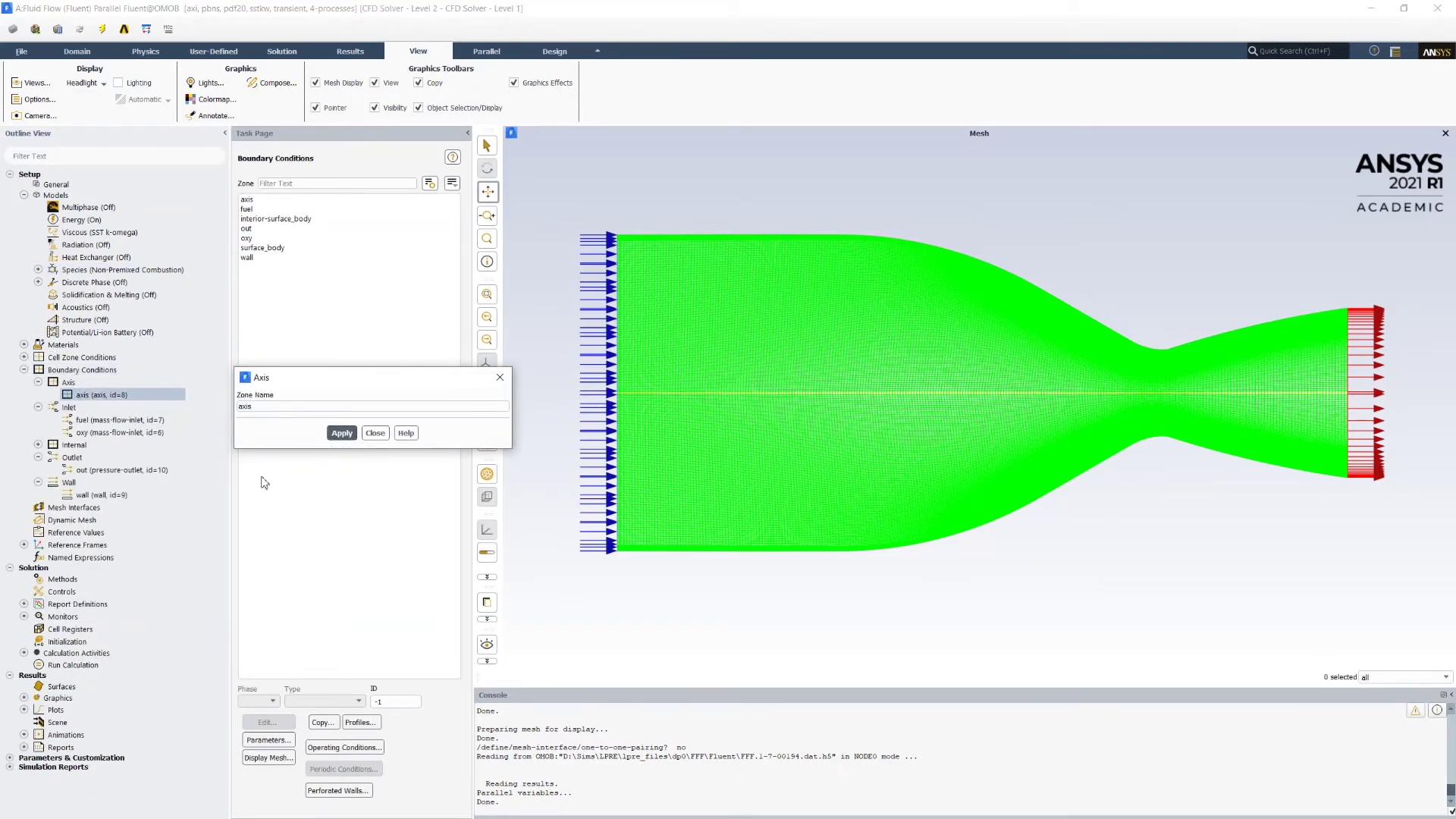
{"action": "double_click", "coordinate": [114, 420]}
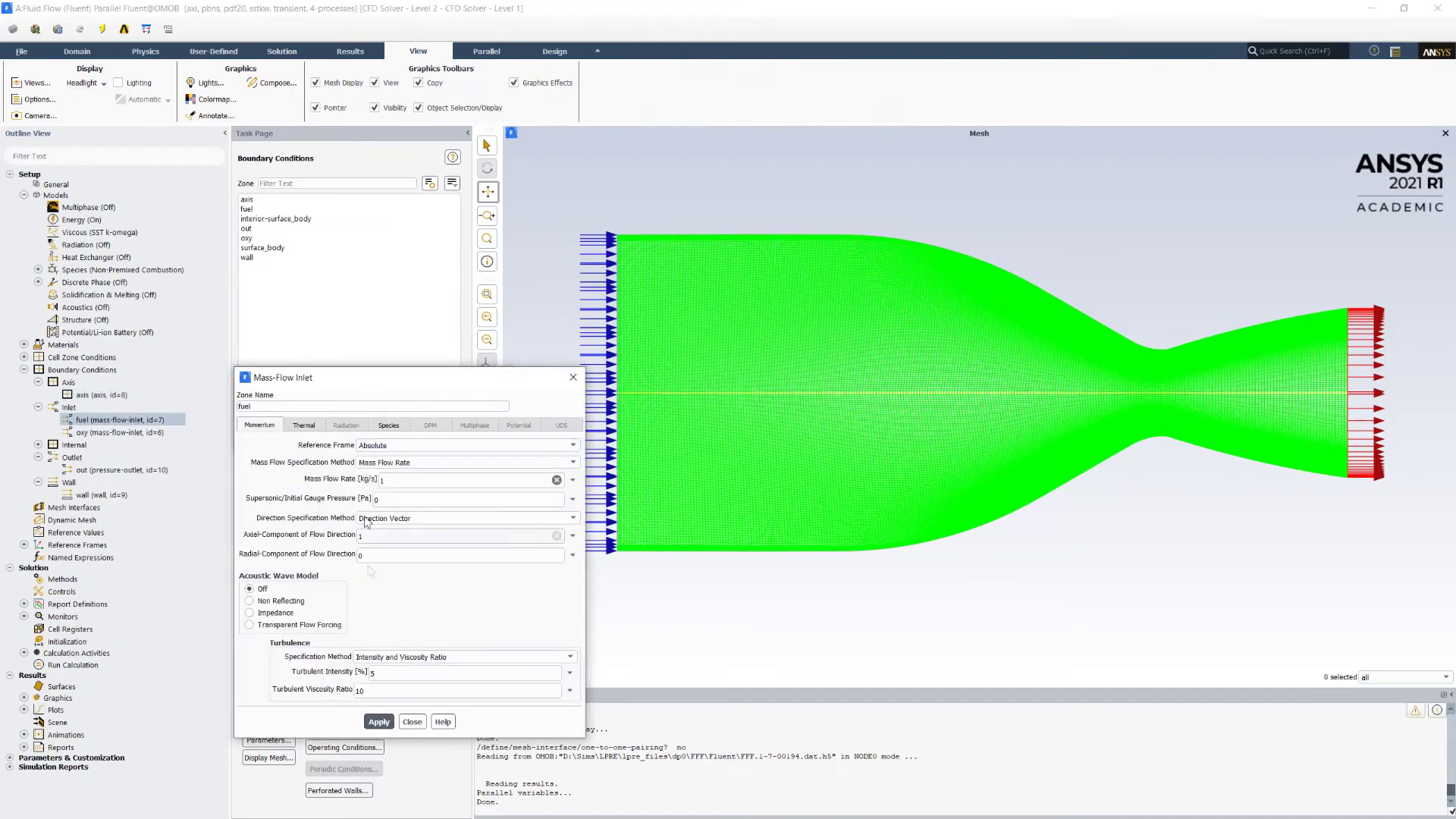
{"action": "double_click", "coordinate": [119, 433]}
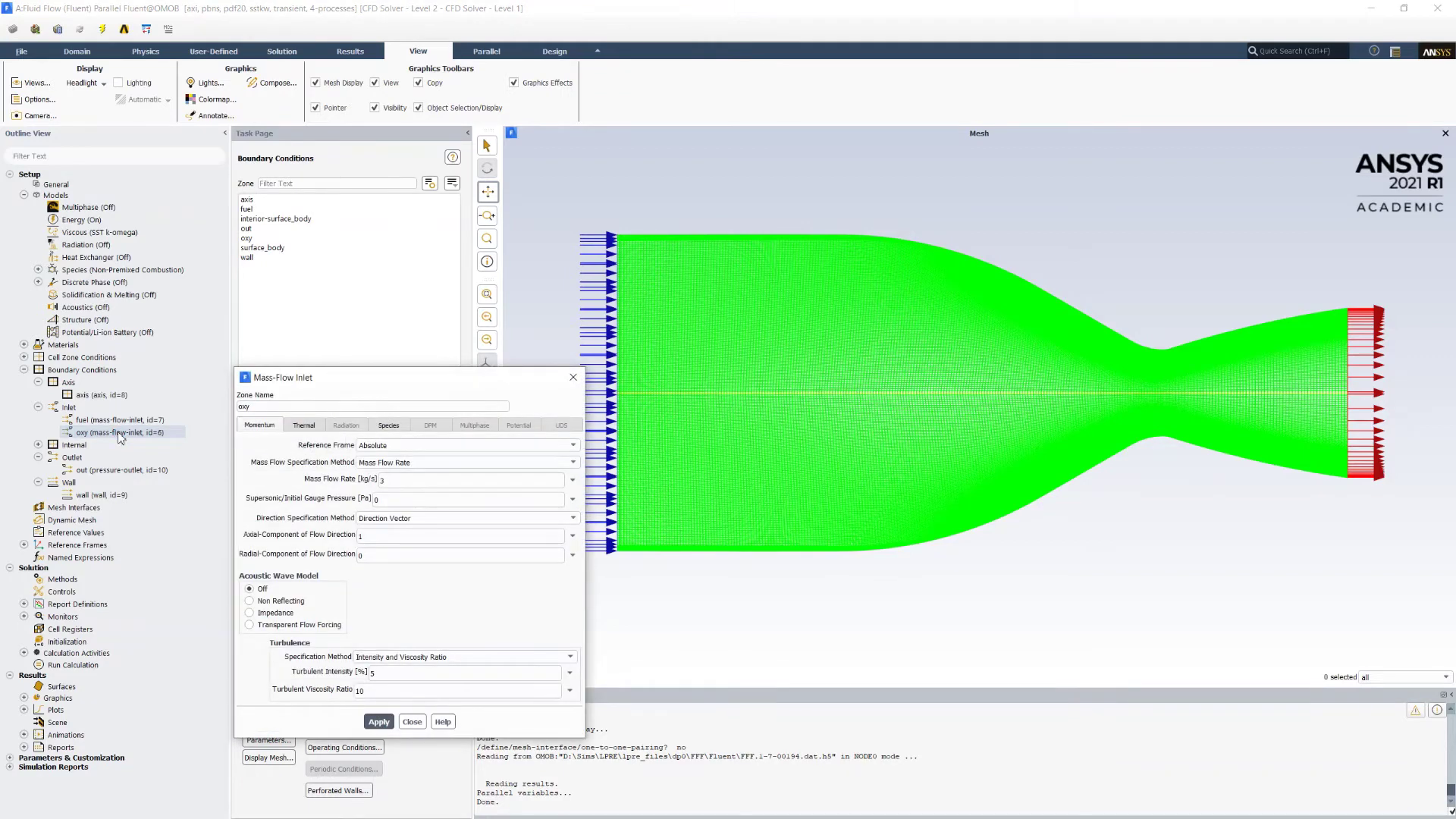
{"action": "double_click", "coordinate": [97, 471]}
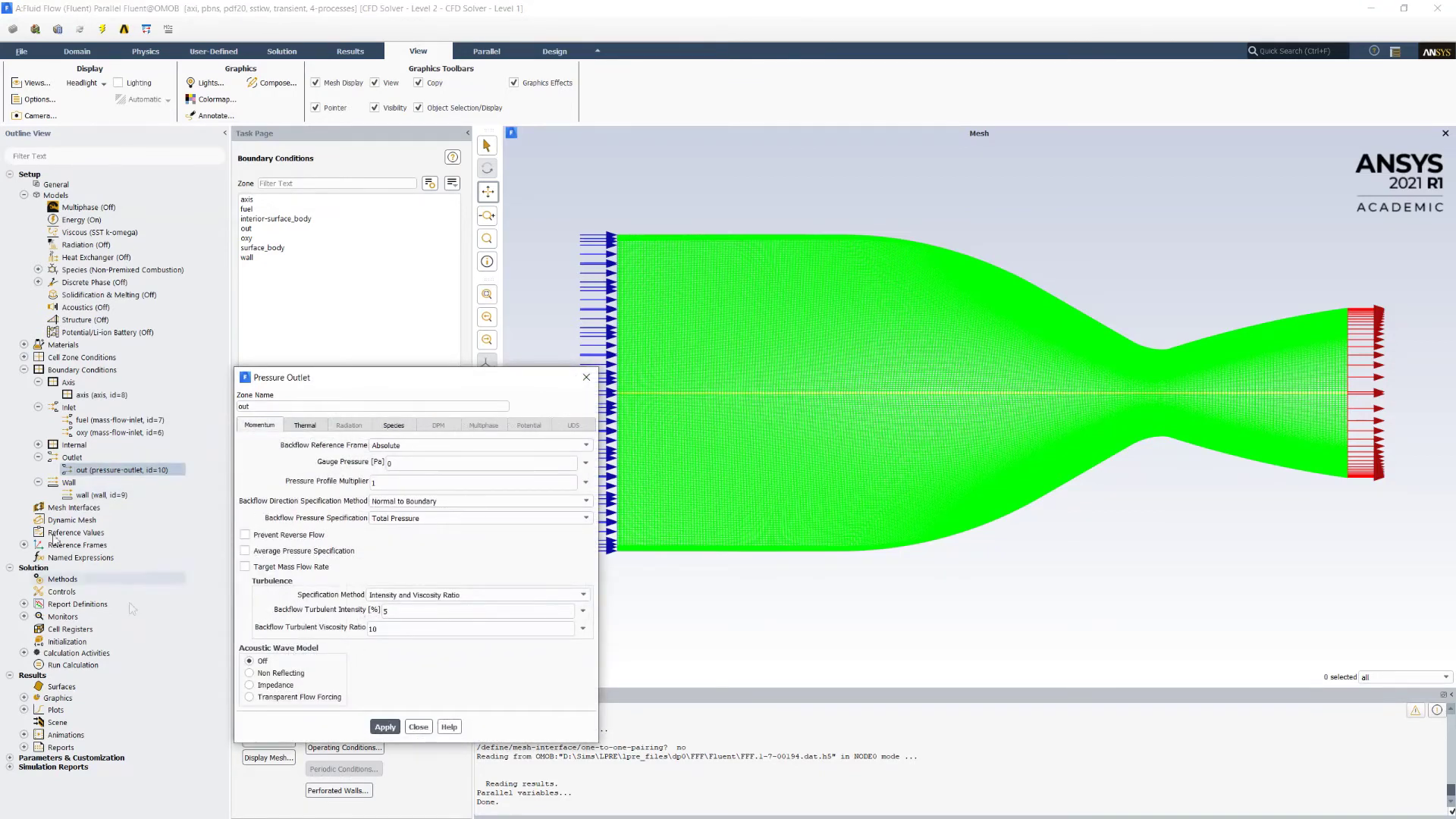
{"action": "left_click", "coordinate": [84, 495]}
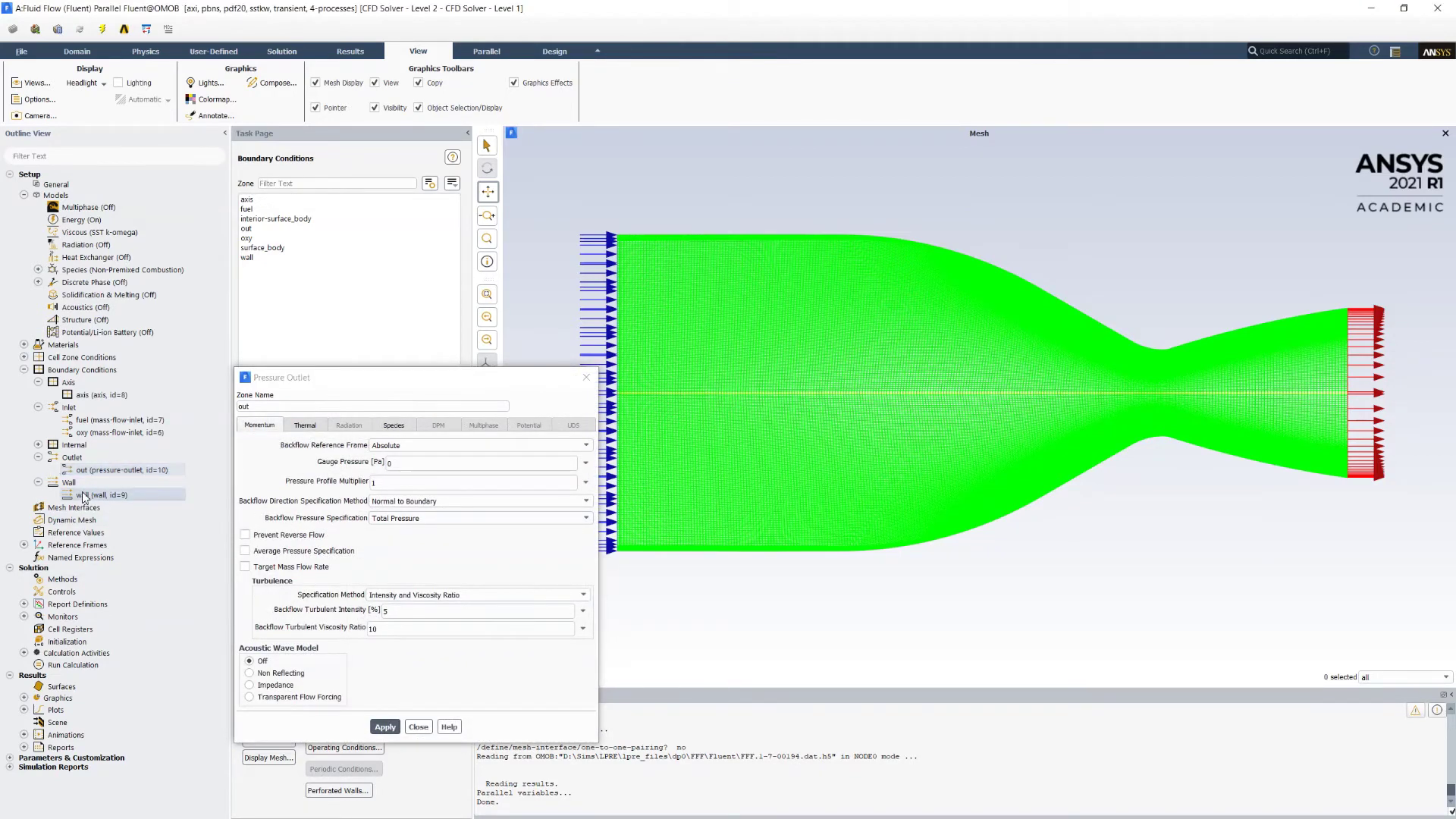
{"action": "double_click", "coordinate": [84, 497]}
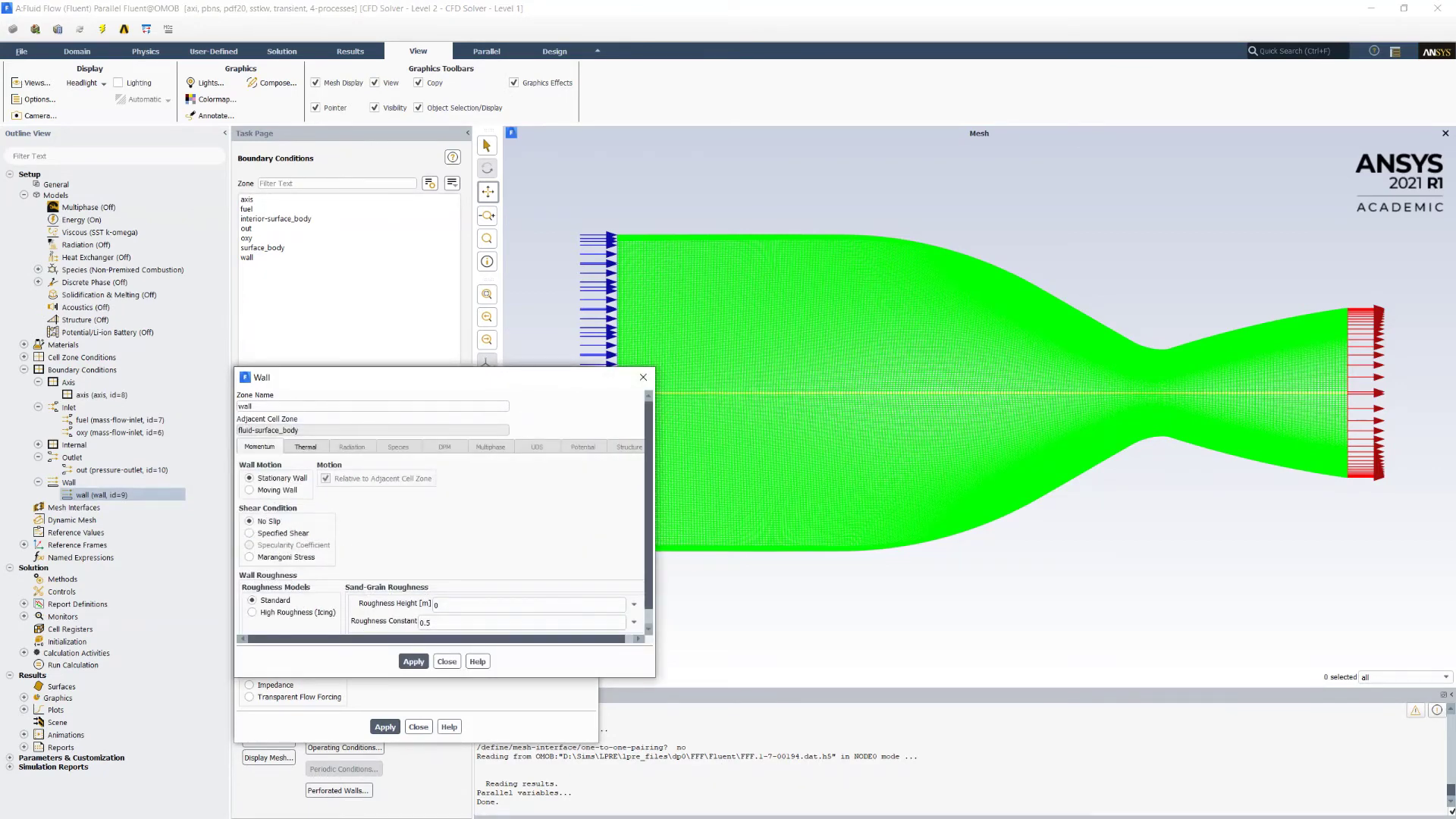
{"action": "key", "text": "Escape"}
{"action": "key", "text": "Escape"}
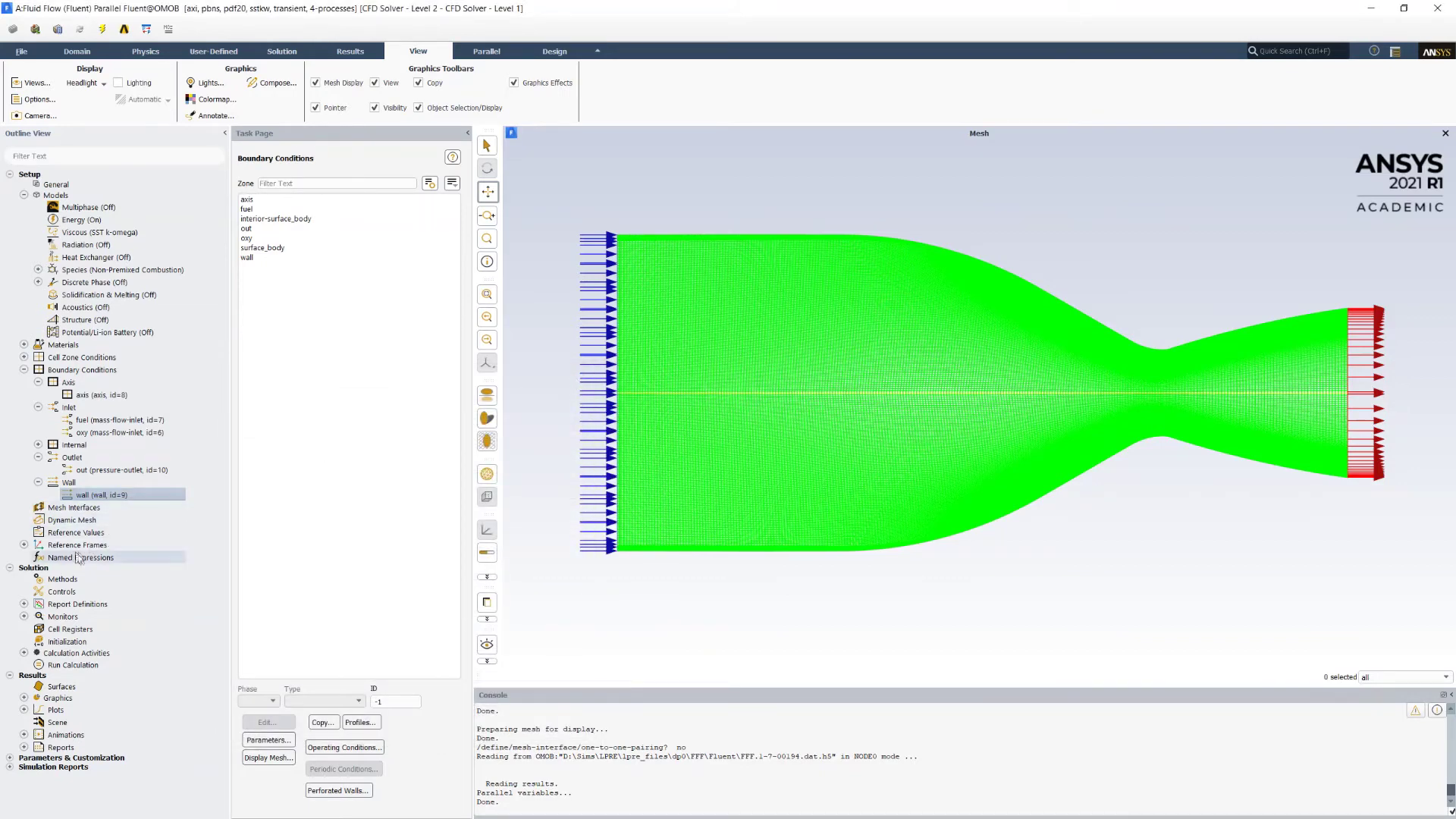
Review Solution Methods and standard initialization (2000000 Pa gauge, 300 K), ending at Run Calculation.
{"action": "left_click", "coordinate": [67, 579]}
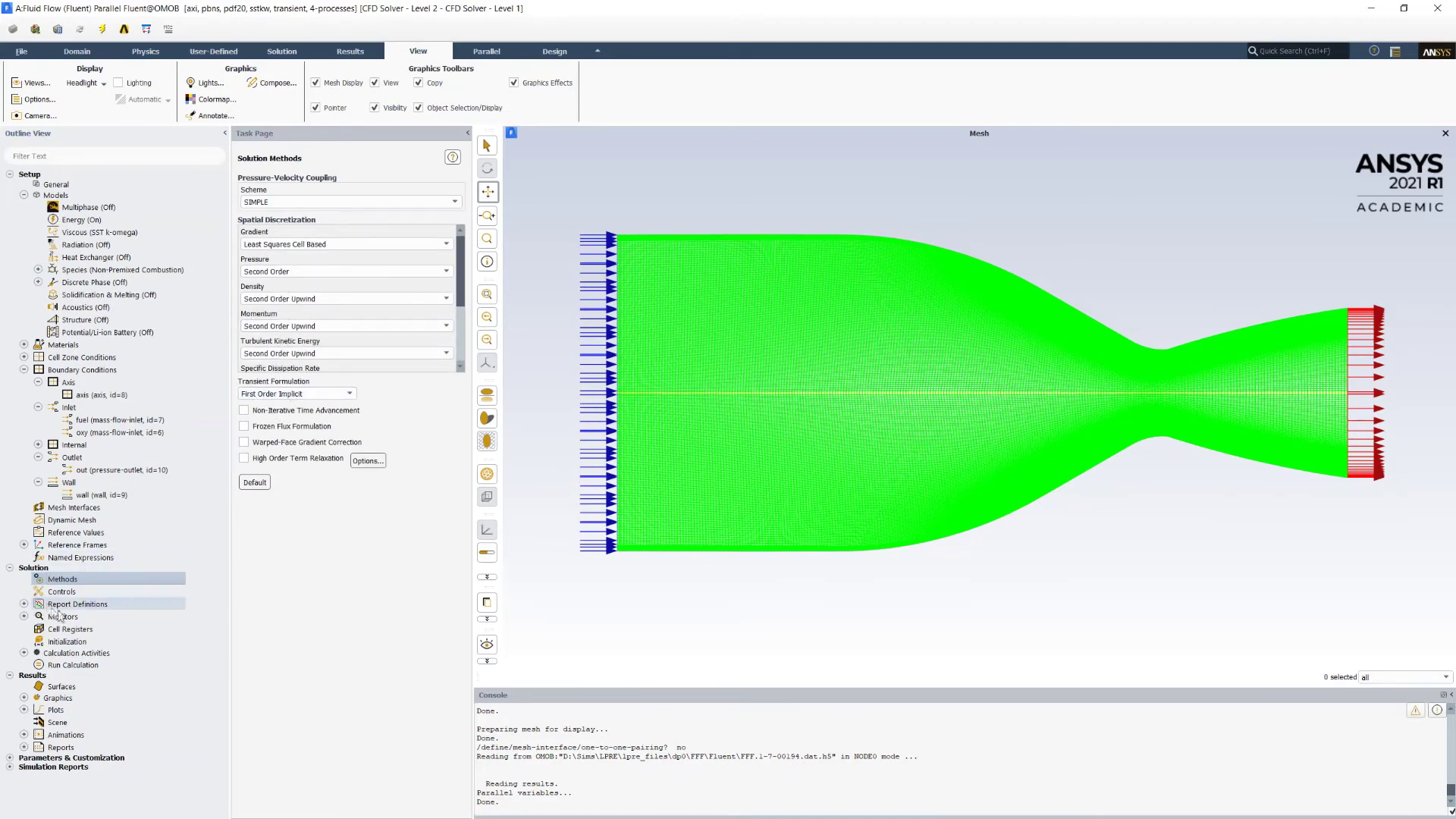
{"action": "left_click", "coordinate": [66, 642]}
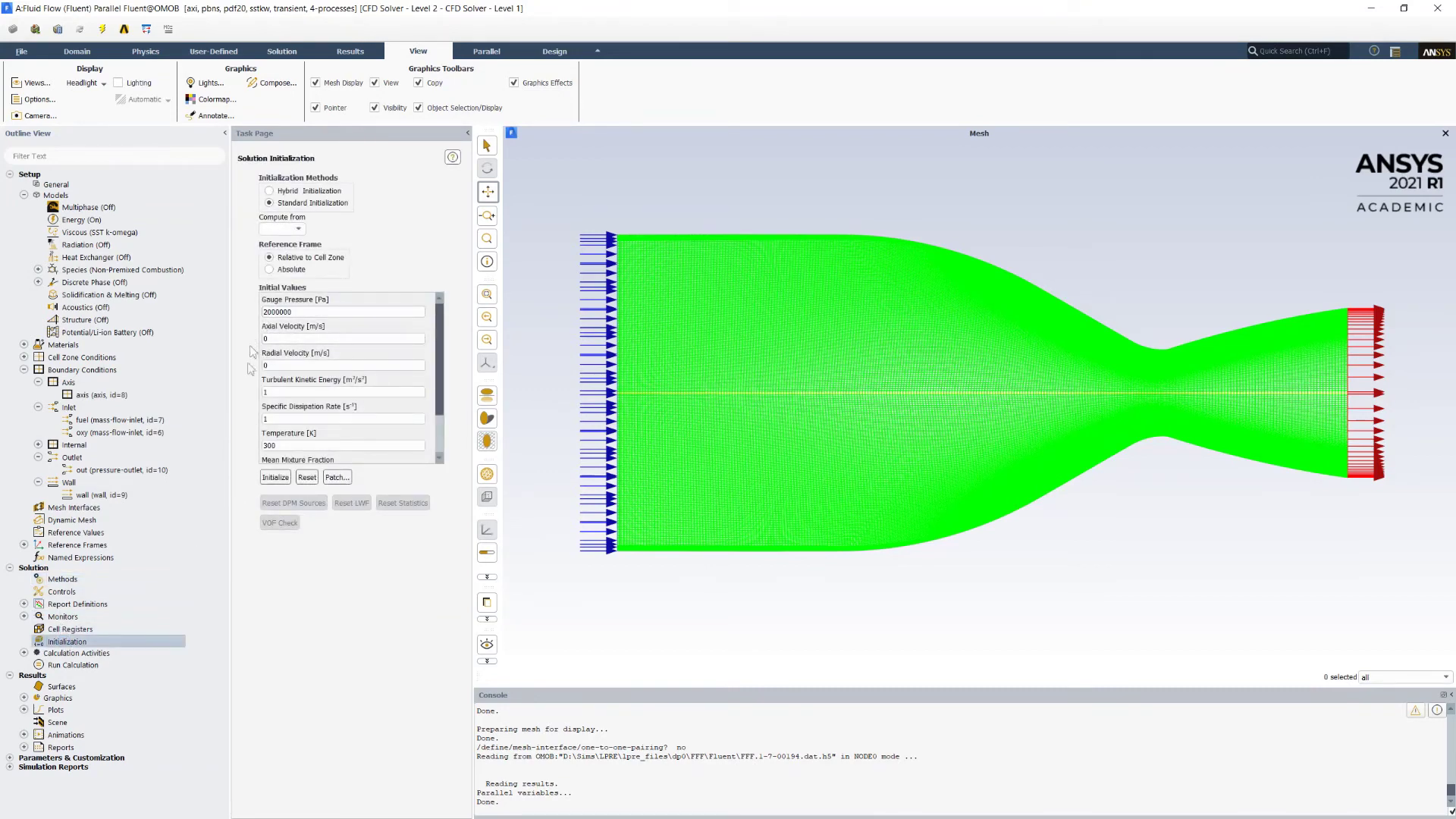
{"action": "left_click", "coordinate": [62, 667]}
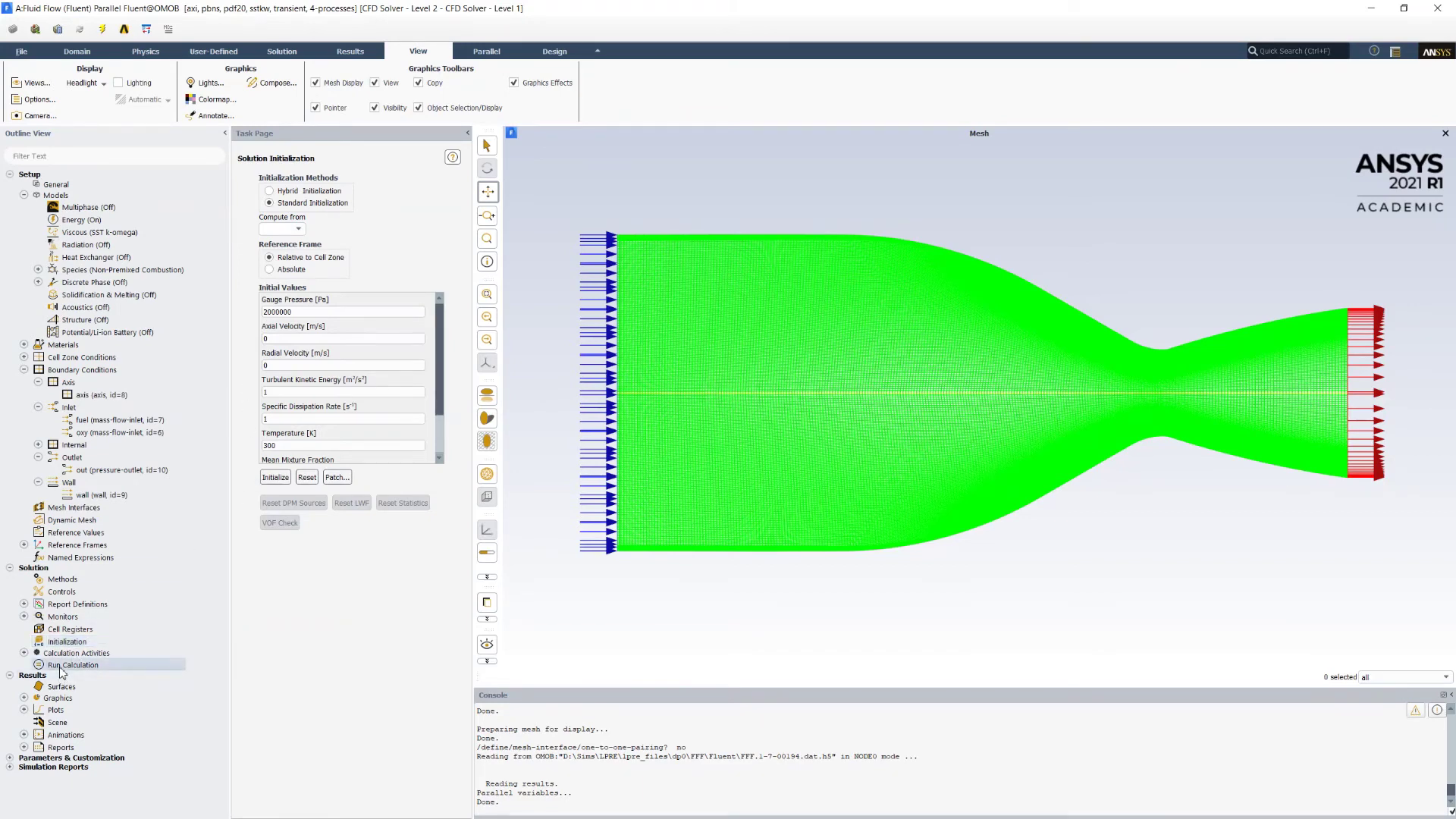